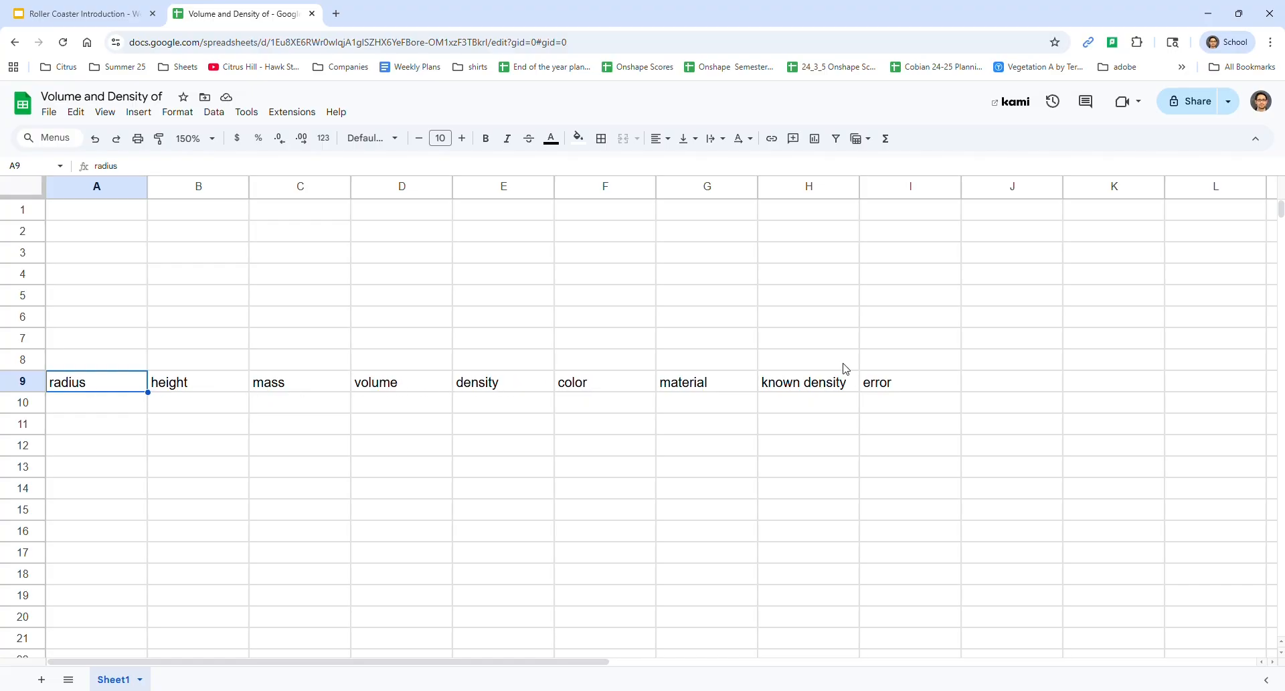
# Add a "%error" column heading in J9, beside the error heading
pyautogui.click(897, 382)
pyautogui.click(998, 388)
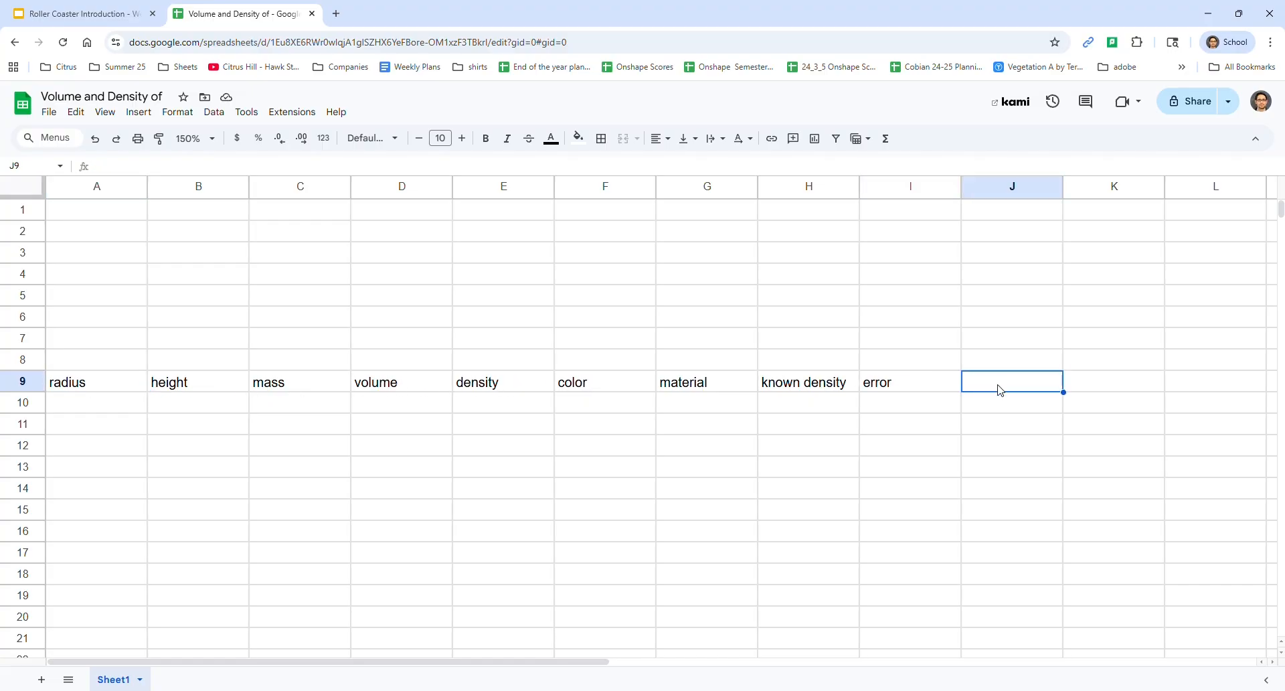
pyautogui.write('%error')
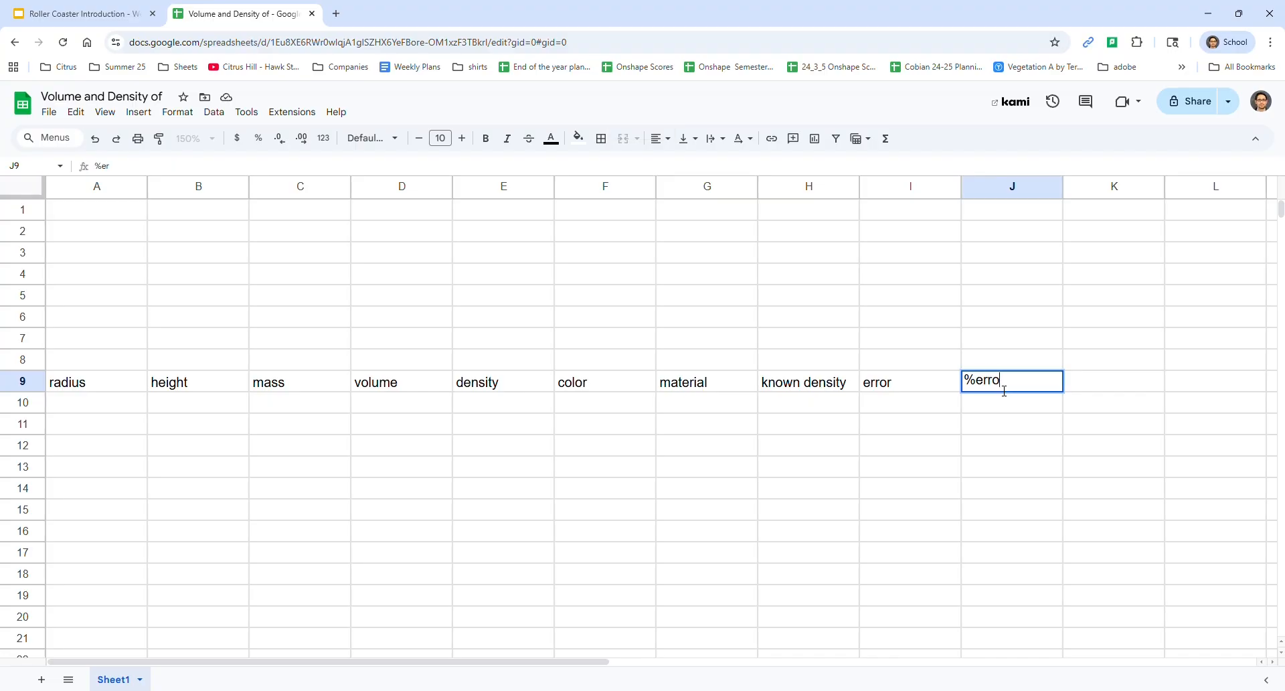
pyautogui.press('Return')
# Enter a radius of .5 in A10 and a height of 5 in B10
pyautogui.press('Left')
pyautogui.press('Left')
pyautogui.press('Left')
pyautogui.press('Left')
pyautogui.press('Left')
pyautogui.press('Left')
pyautogui.press('Left')
pyautogui.press('Left')
pyautogui.press('Left')
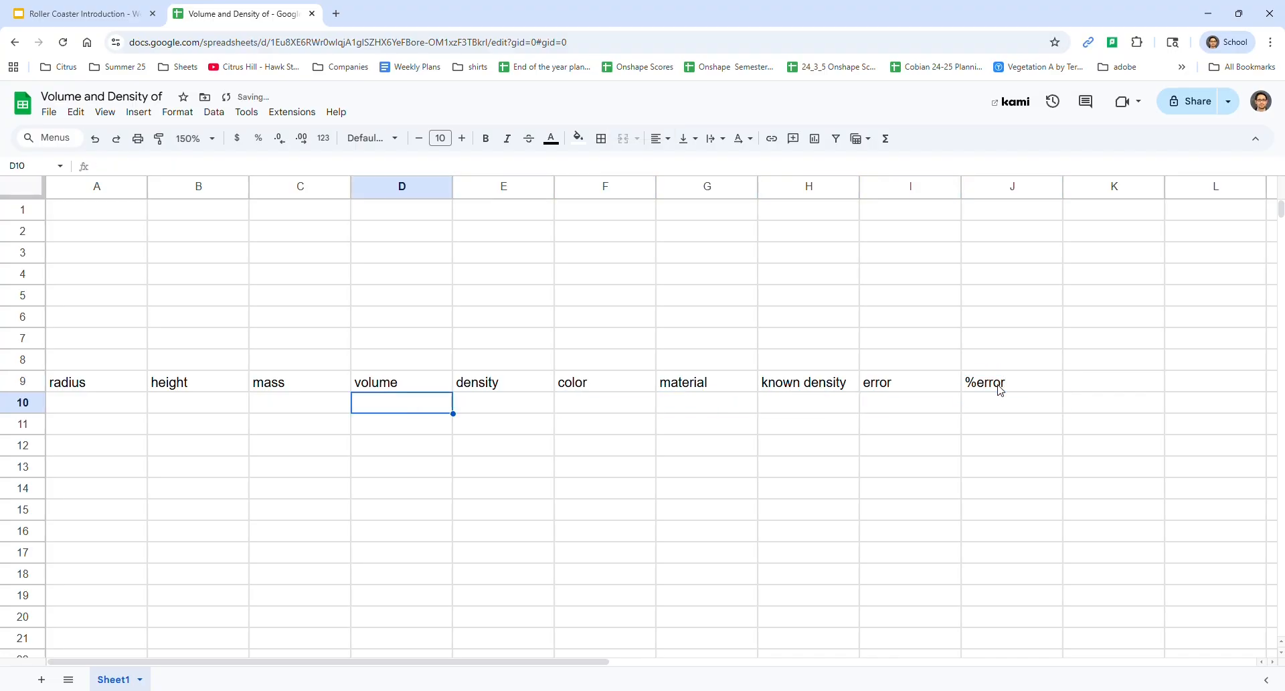
pyautogui.press('Up')
pyautogui.press('Down')
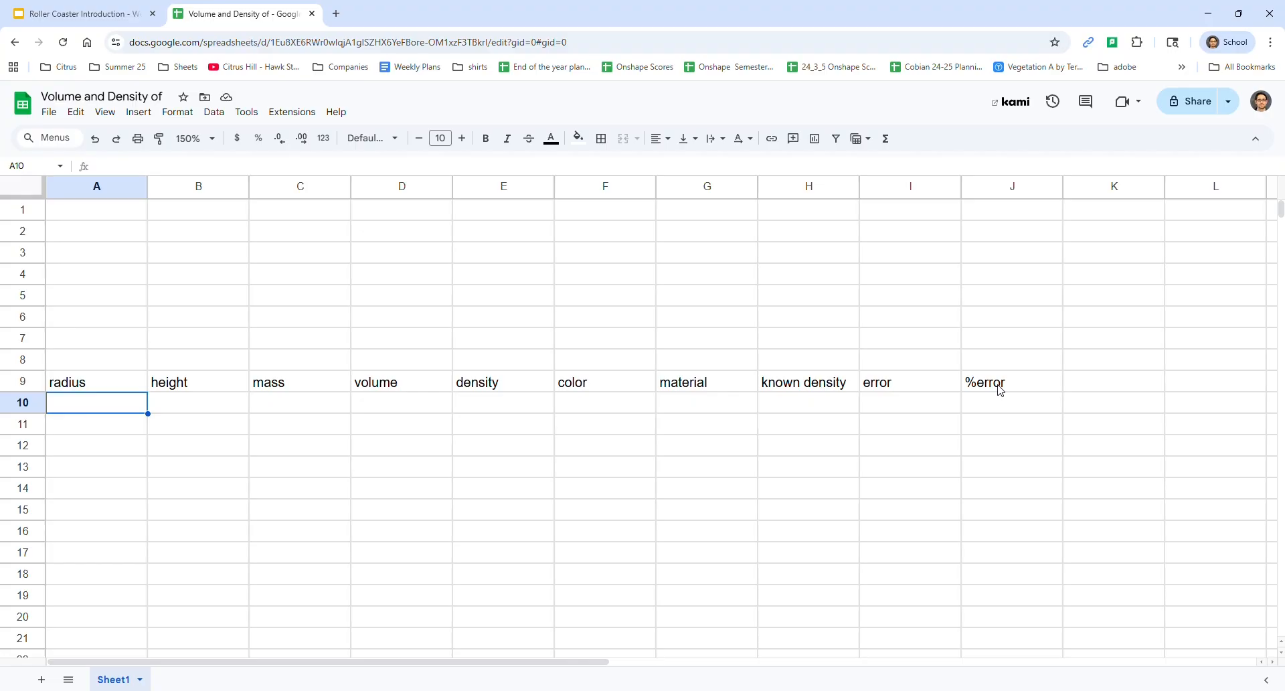
pyautogui.write('.5')
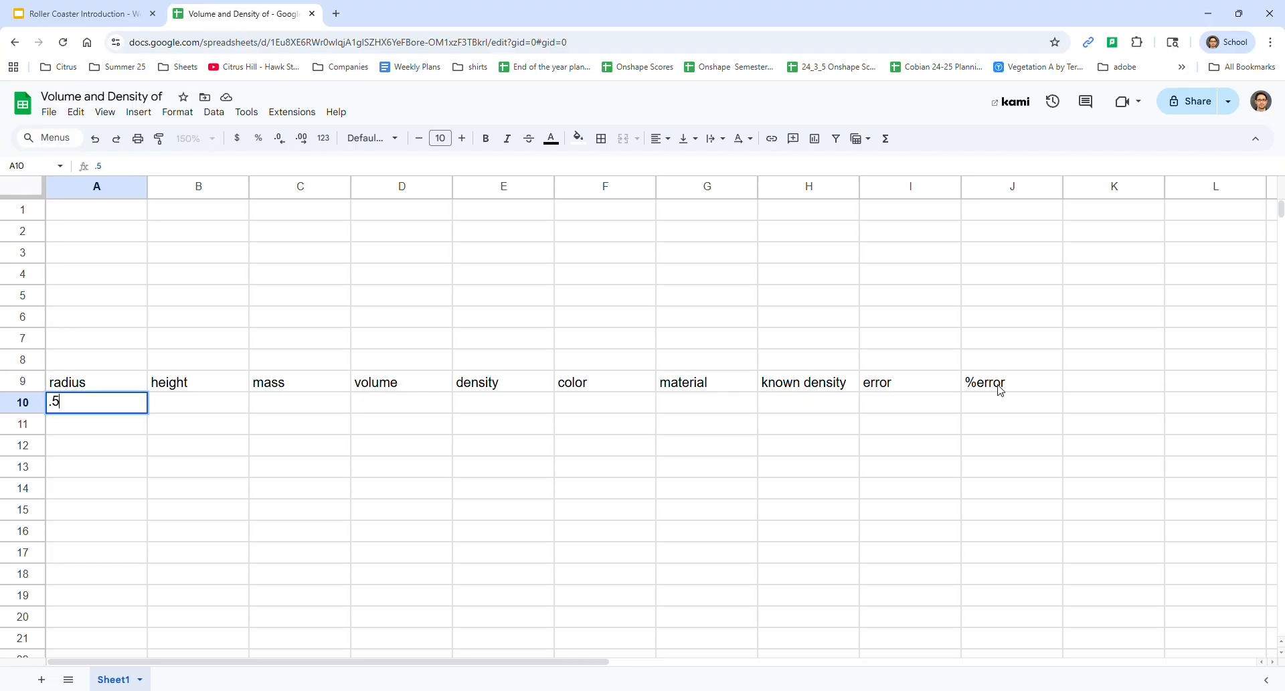
pyautogui.press('Tab')
pyautogui.write('5')
pyautogui.press('Up')
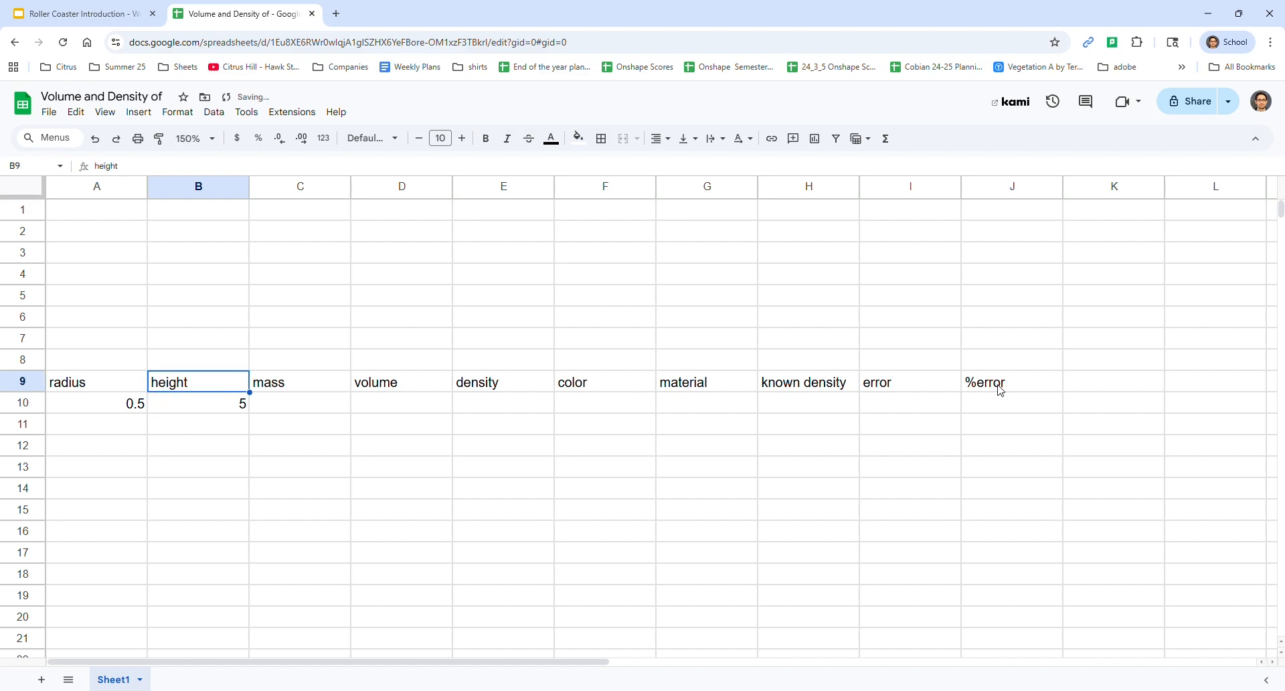
# Add the unit "(cm)" to the radius and height headings in A9 and B9
pyautogui.press('Down')
pyautogui.press('Up')
pyautogui.press('Left')
pyautogui.write('radius')
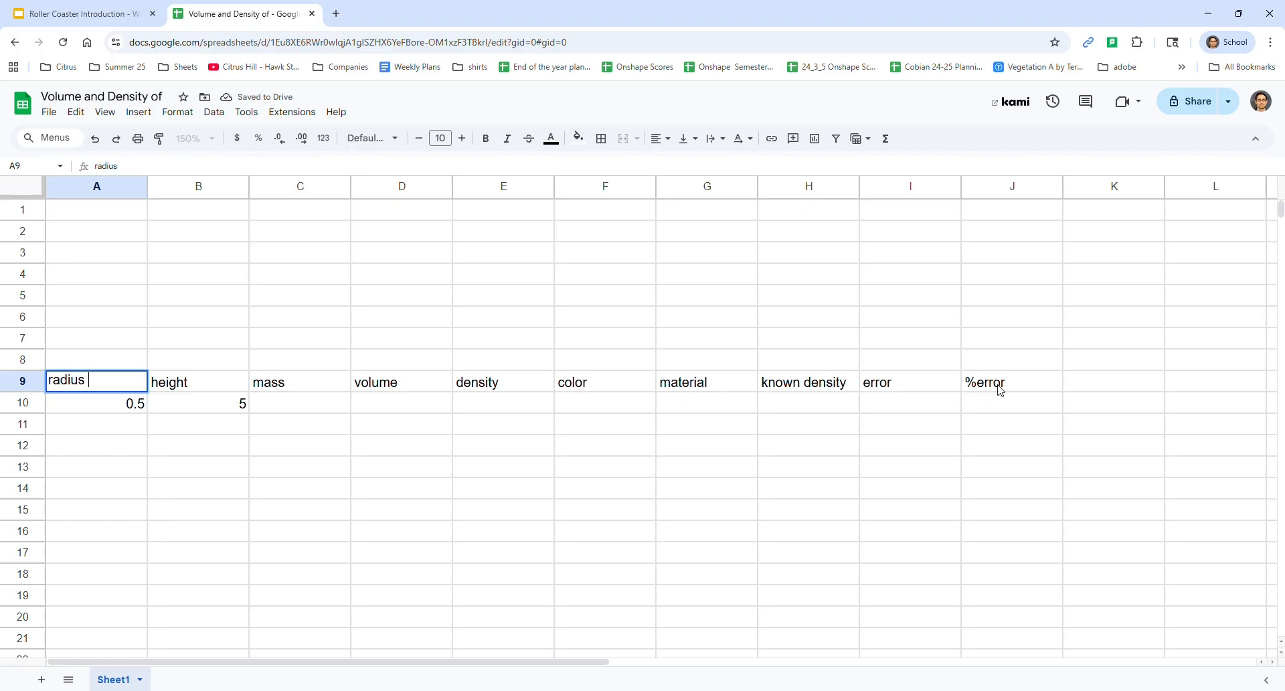
pyautogui.write(' (cm)')
pyautogui.press('Tab')
pyautogui.press('Return')
pyautogui.write('(cm)')
pyautogui.press('Tab')
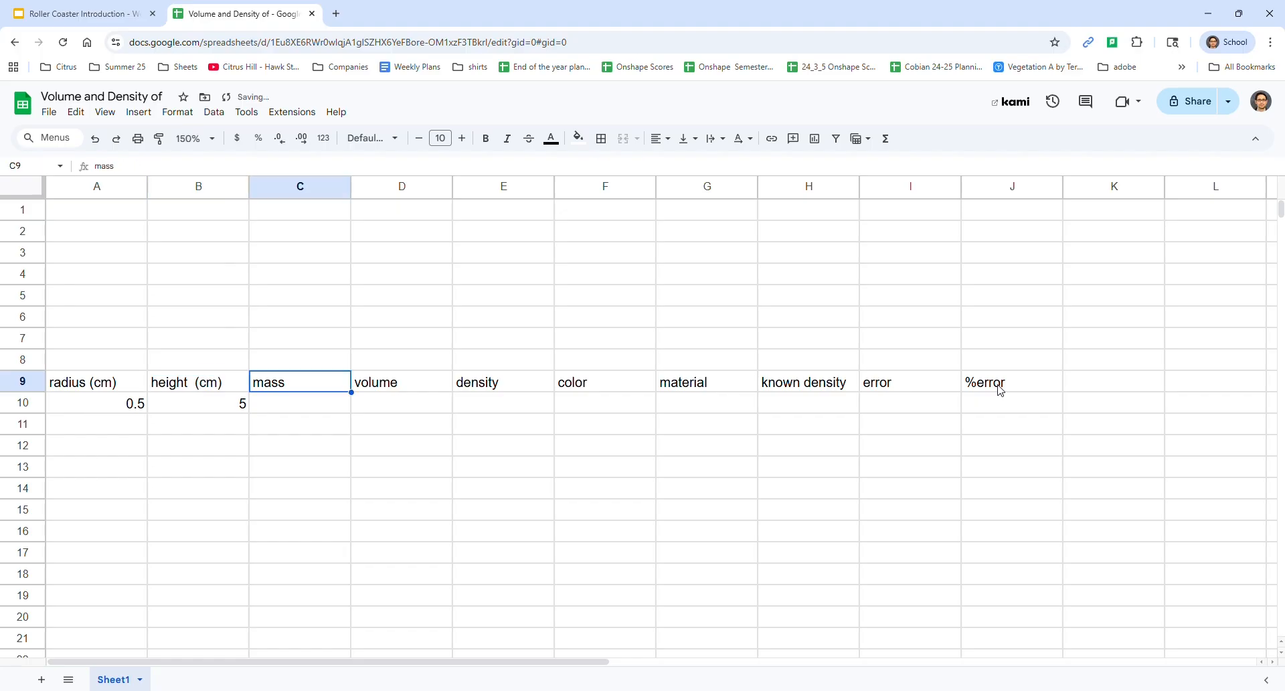
# Add the unit "(grams)" to the mass heading in C9
pyautogui.press('Return')
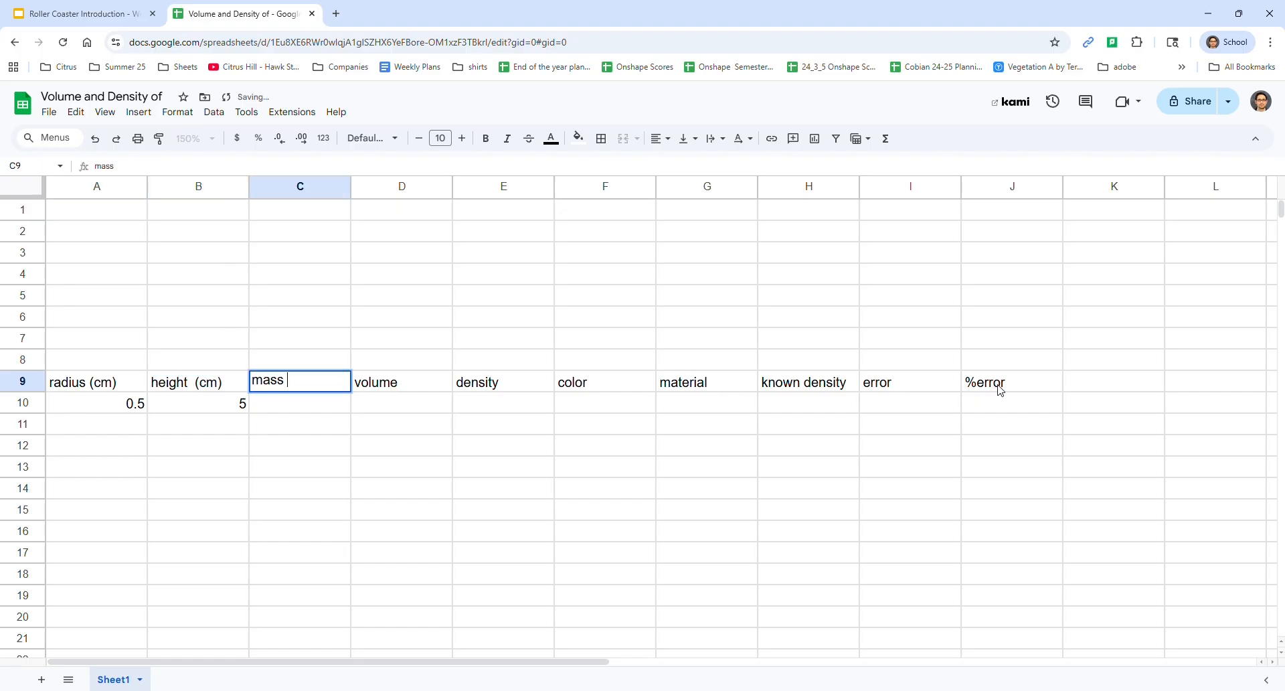
pyautogui.write('(grams)')
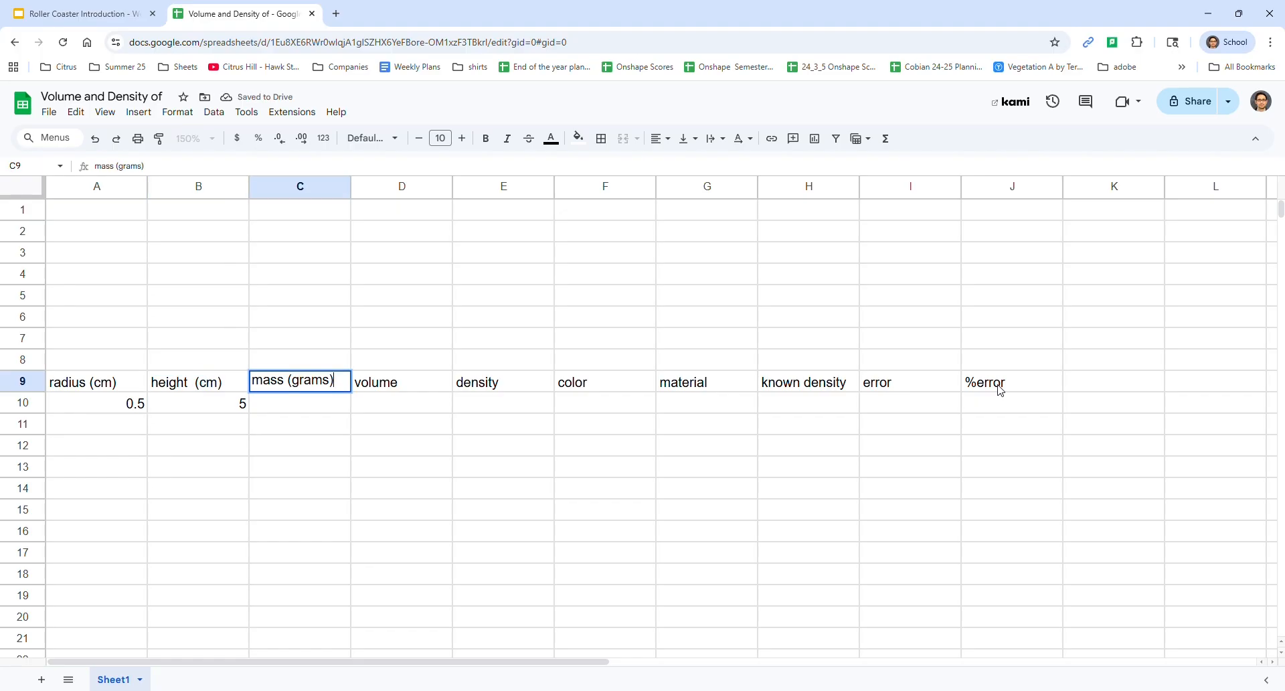
pyautogui.press('Tab')
pyautogui.press('BackSpace')
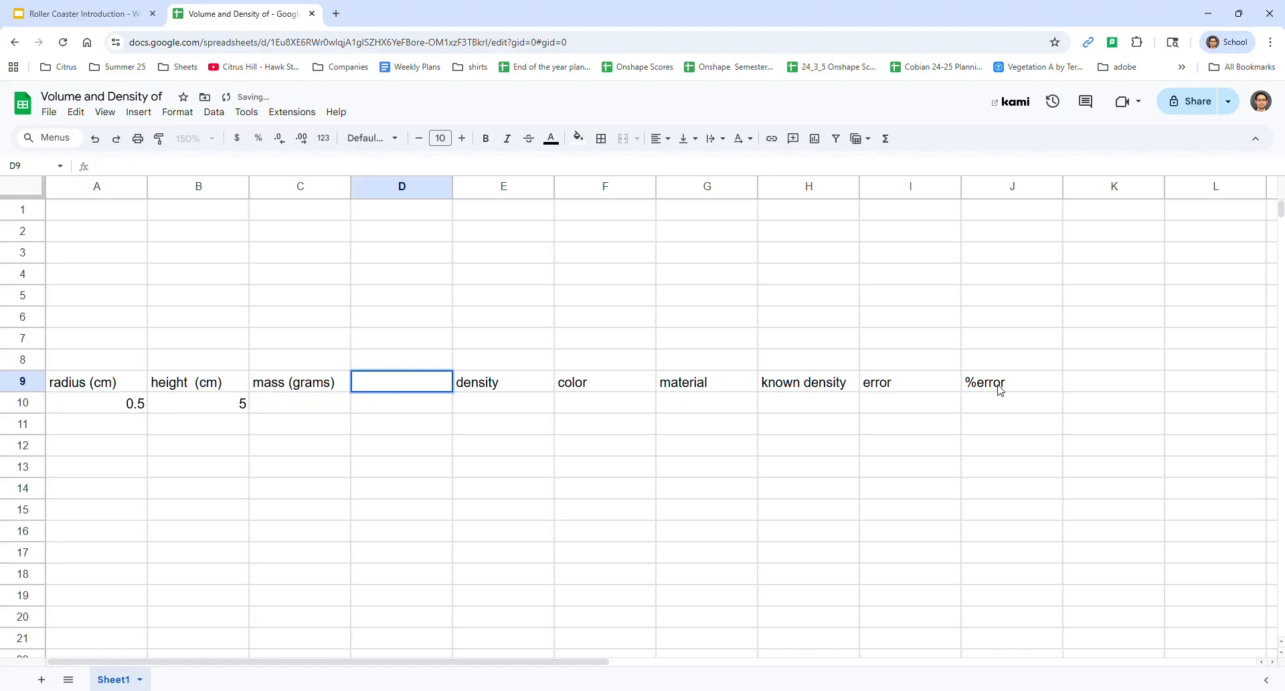
pyautogui.press('Escape')
pyautogui.press('Up')
pyautogui.press('Down')
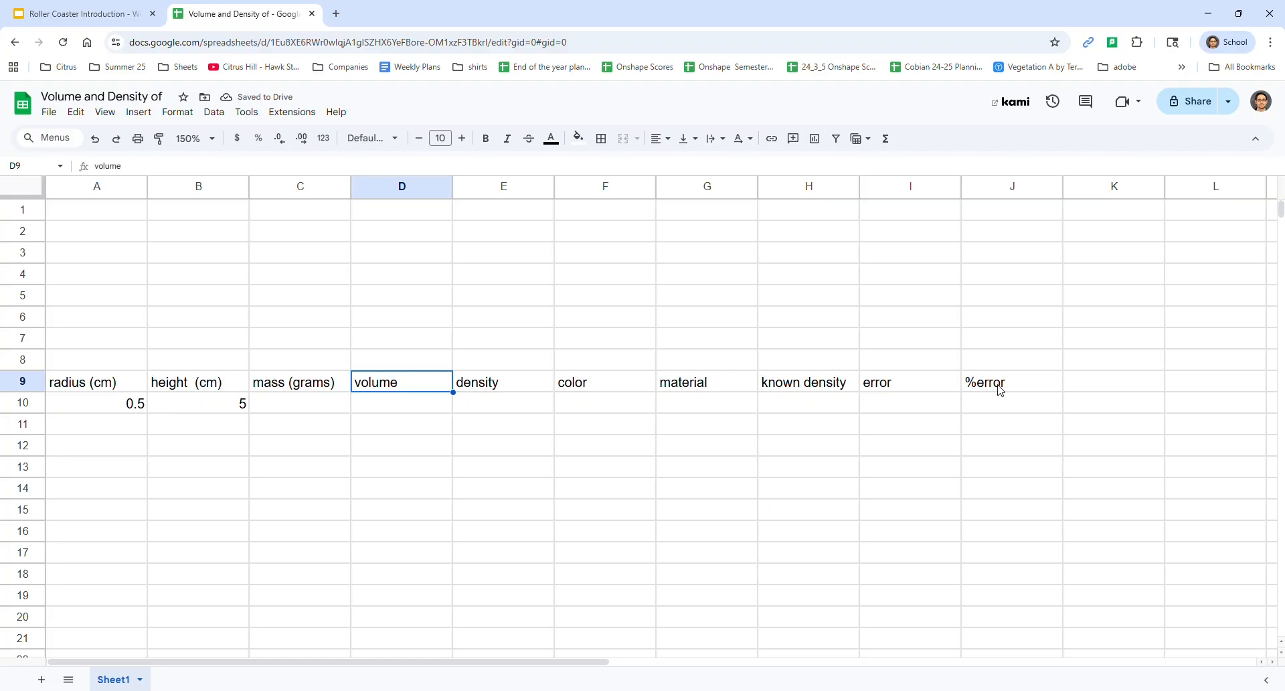
# Add the unit "(cm^3)" to the volume heading in D9
pyautogui.press('Return')
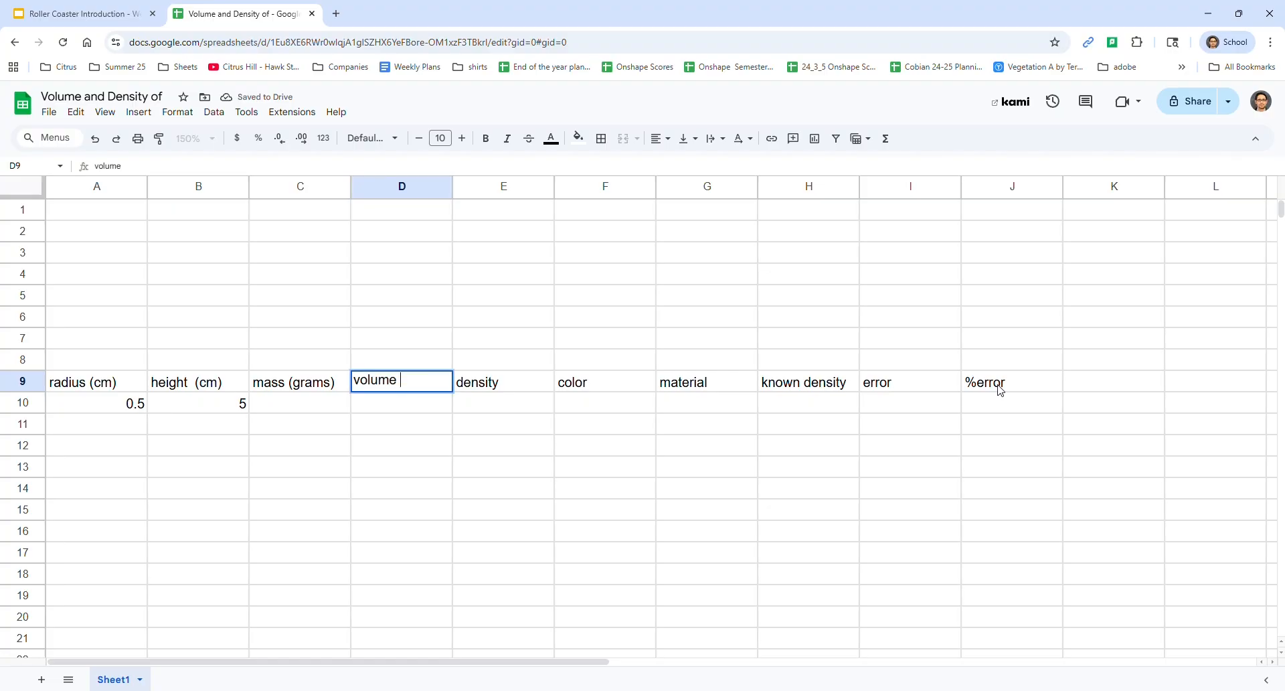
pyautogui.write('(cm3')
pyautogui.press('BackSpace')
pyautogui.write('^')
pyautogui.press('BackSpace')
pyautogui.write('3)')
pyautogui.press('Tab')
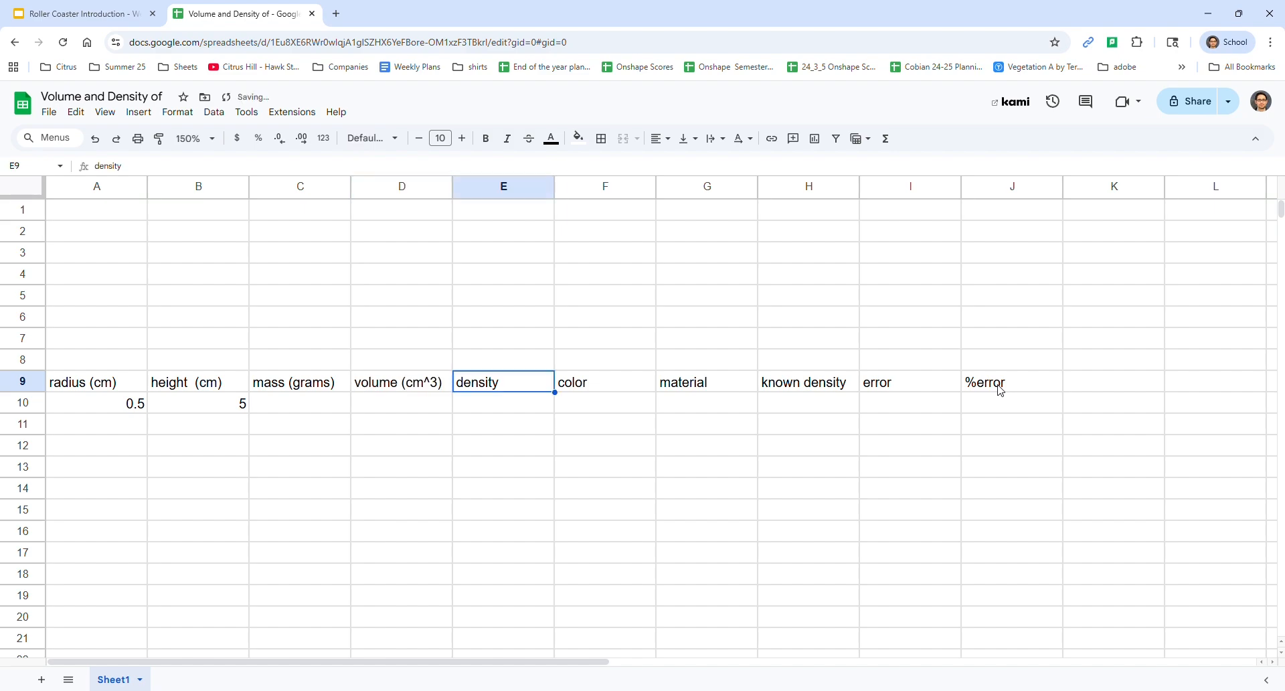
# Add the unit "(g/cm^3)" to the density heading in E9
pyautogui.press('Return')
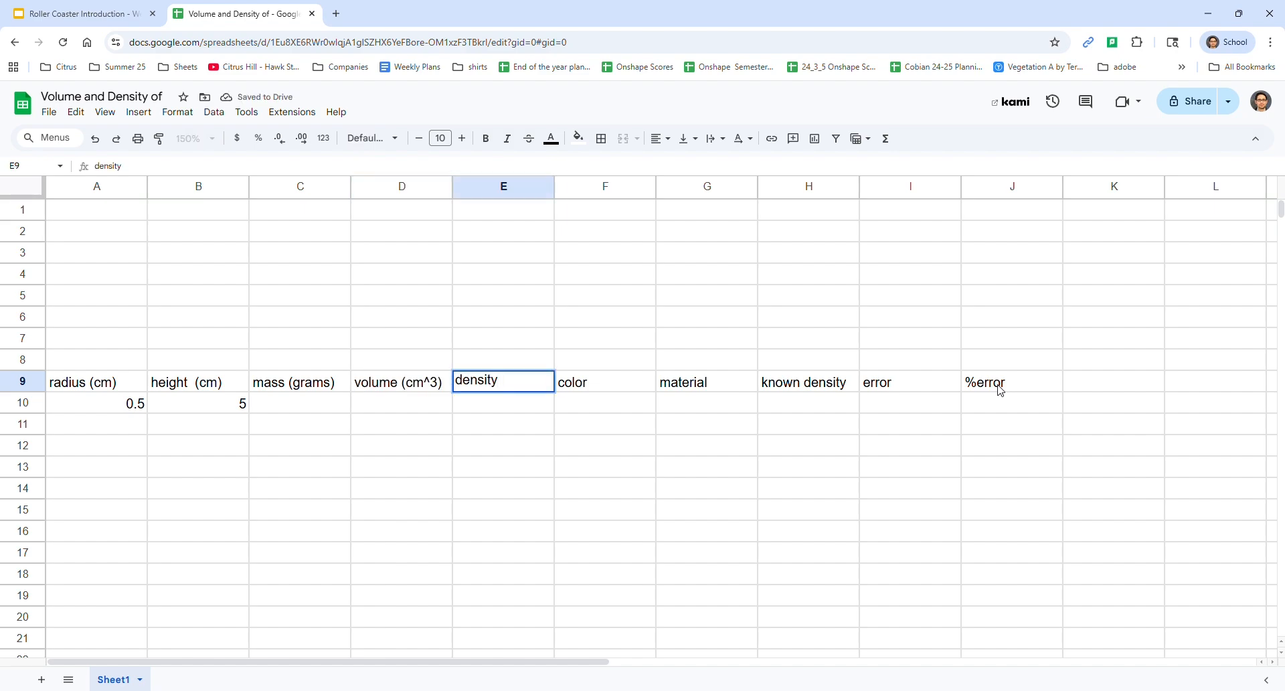
pyautogui.write('grams')
pyautogui.press('BackSpace')
pyautogui.press('BackSpace')
pyautogui.press('BackSpace')
pyautogui.press('BackSpace')
pyautogui.press('BackSpace')
pyautogui.write('(gr')
pyautogui.write('/cm')
pyautogui.write('^')
pyautogui.write('3')
pyautogui.write(')')
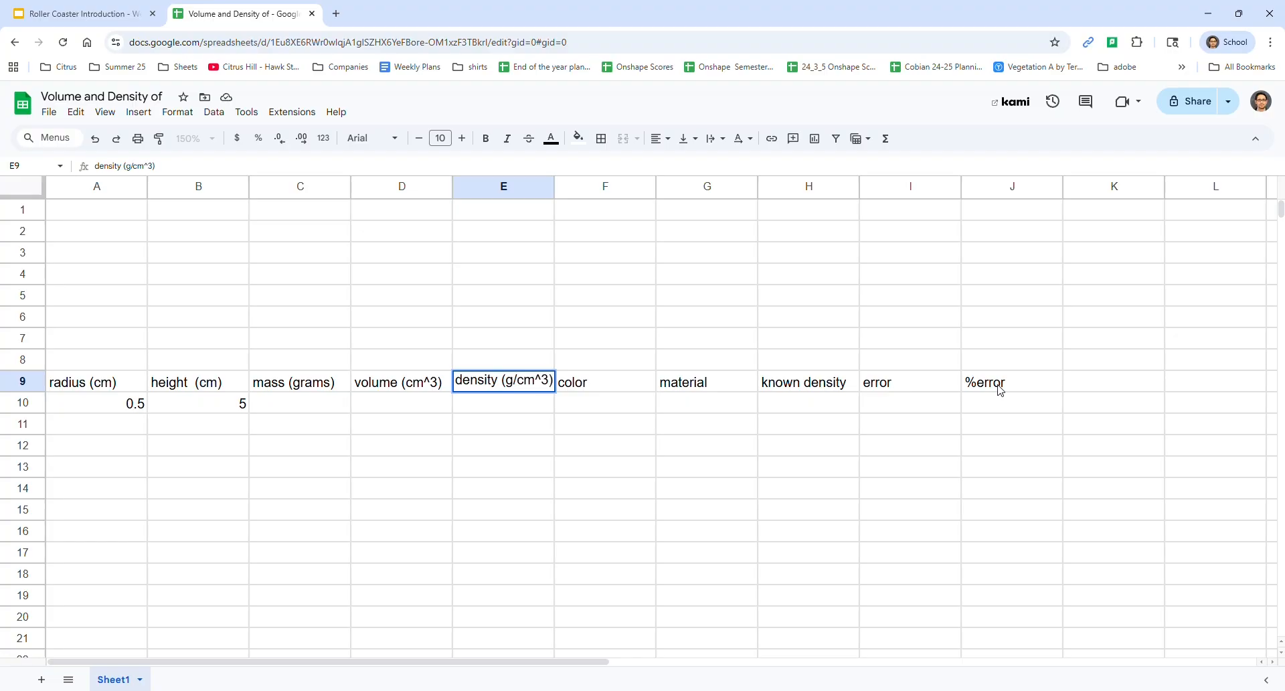
pyautogui.press('Return')
# Enter a mass of 45 in C10, under the mass (grams) heading
pyautogui.press('Up')
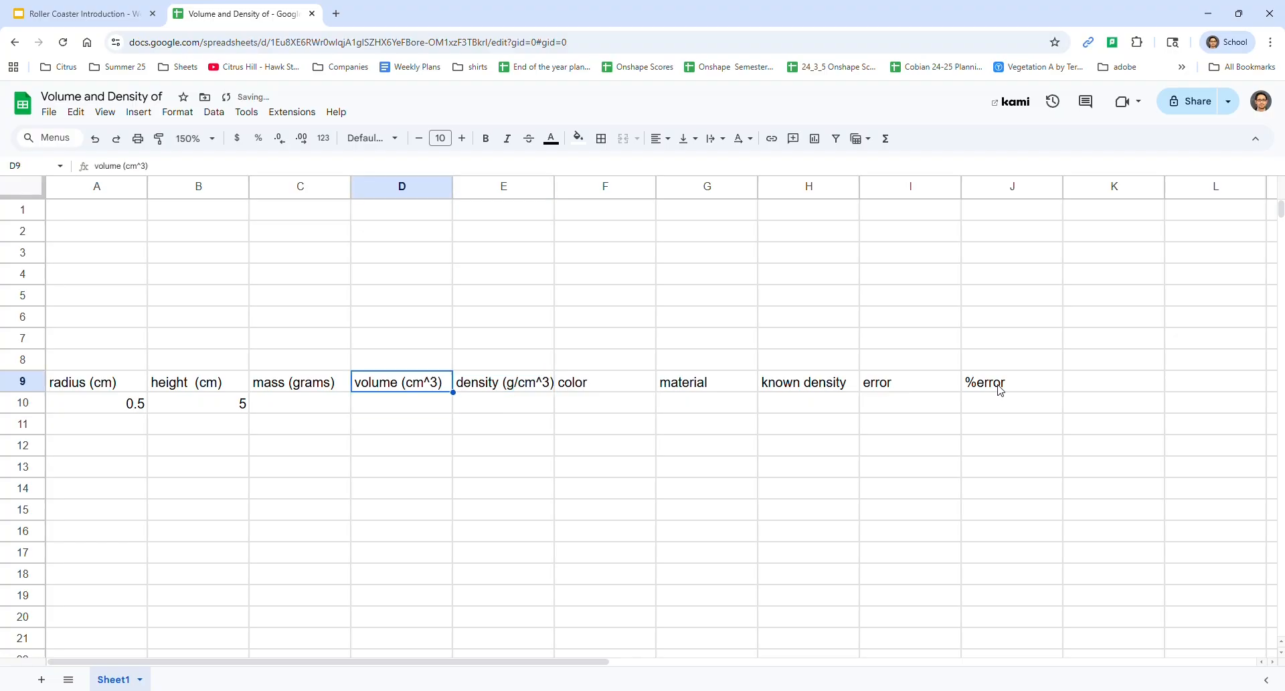
pyautogui.press('Left')
pyautogui.press('Down')
pyautogui.press('Up')
pyautogui.press('Down')
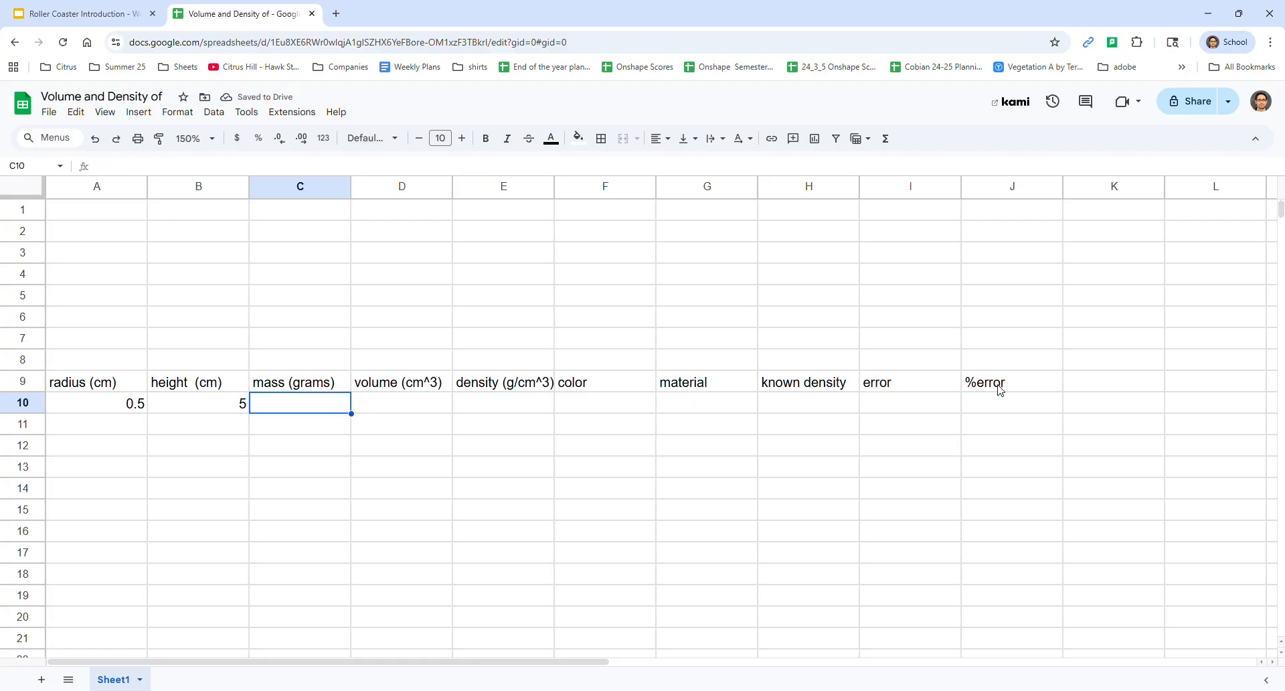
pyautogui.write('45')
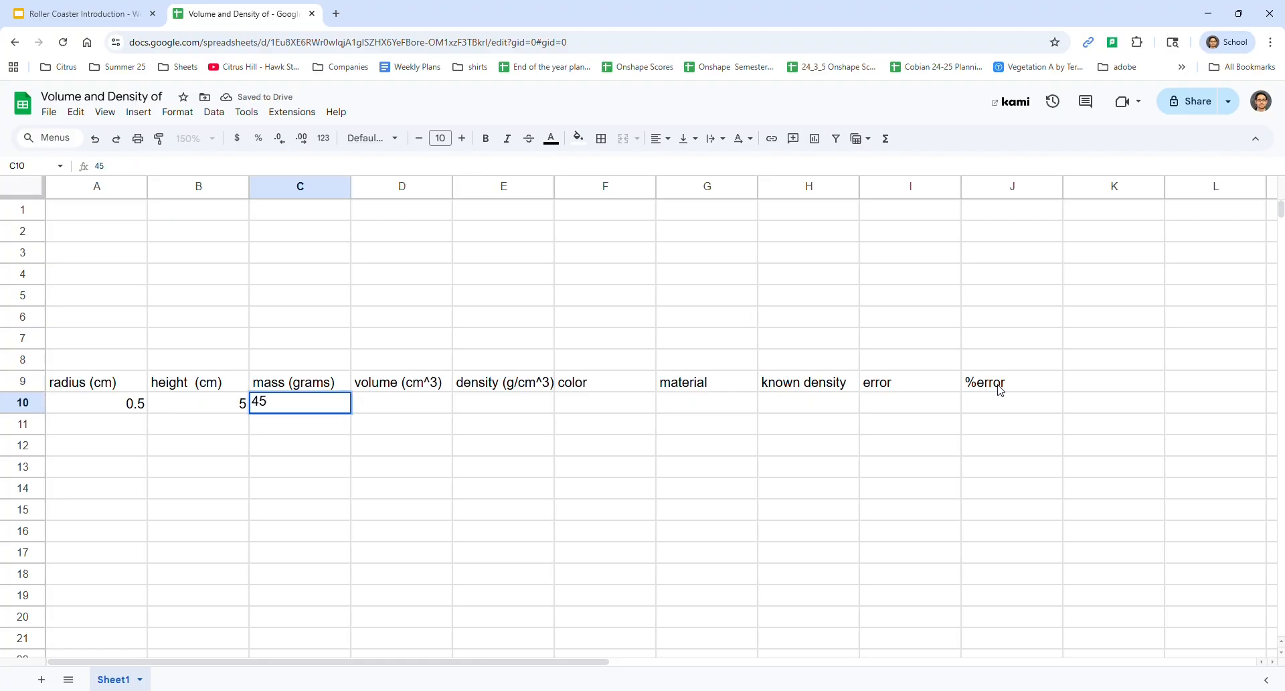
pyautogui.press('Tab')
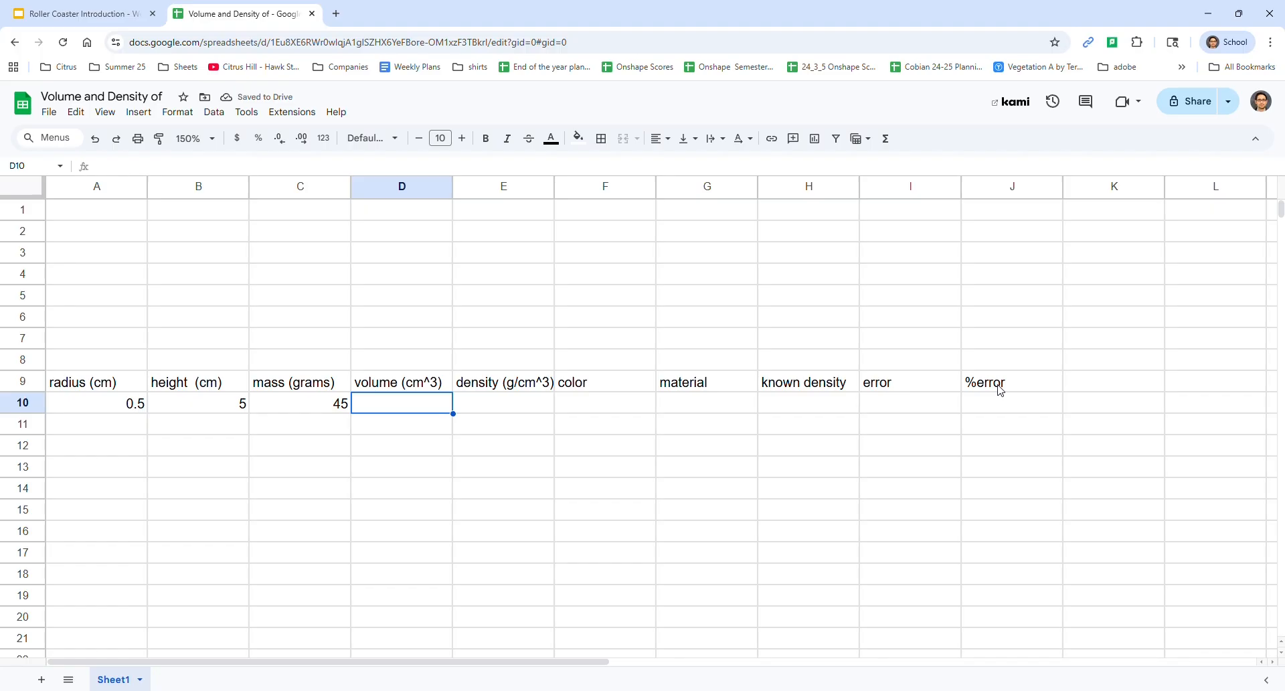
# Calculate the cylinder's volume in D10 with the formula =3.14*A10*A10*B10
pyautogui.write('=')
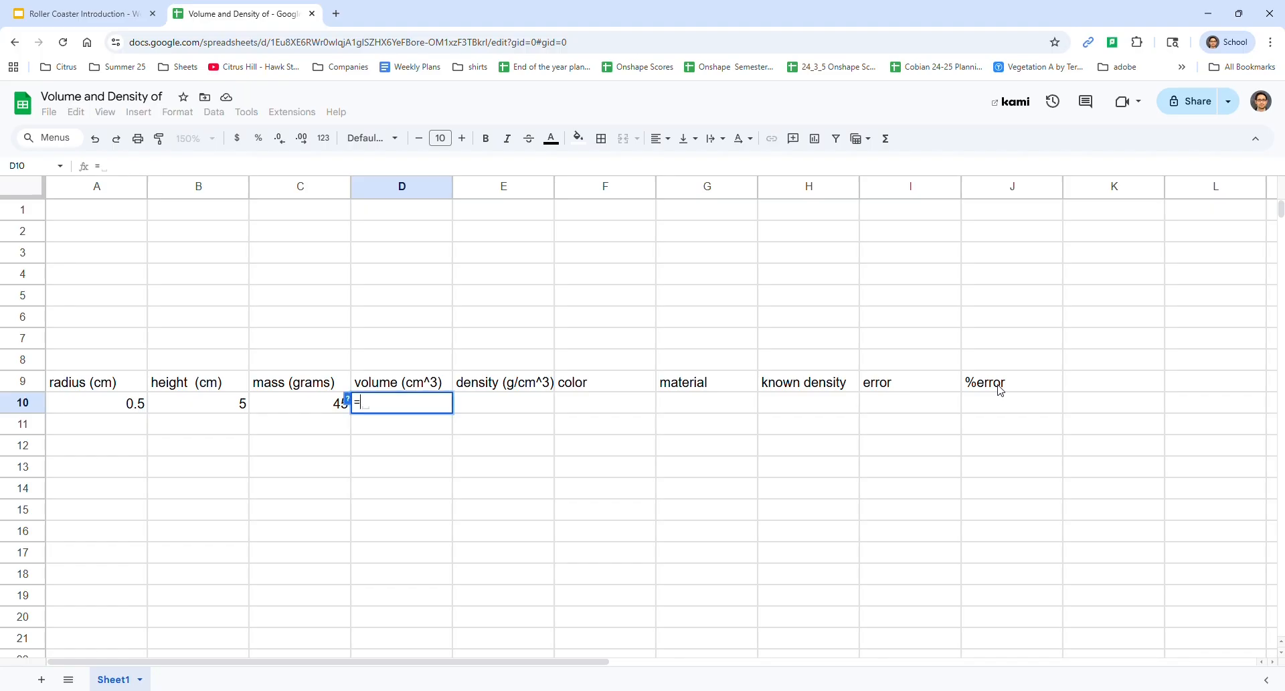
pyautogui.write('3.14')
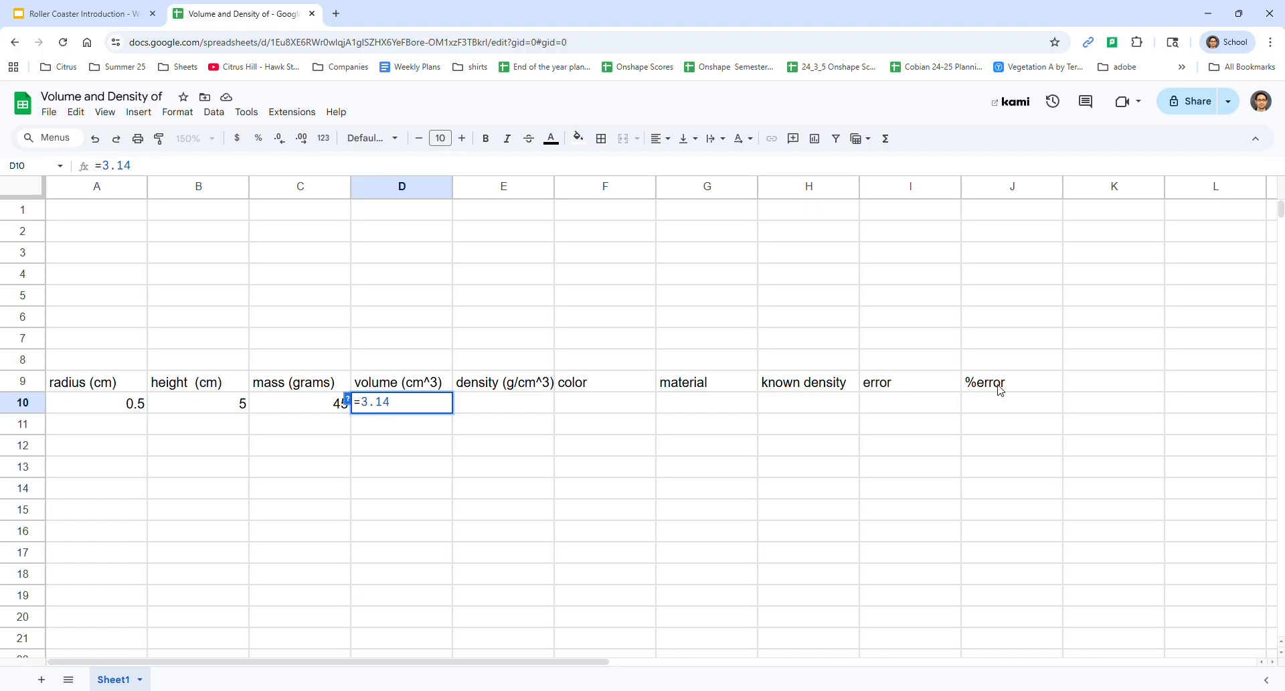
pyautogui.write('*')
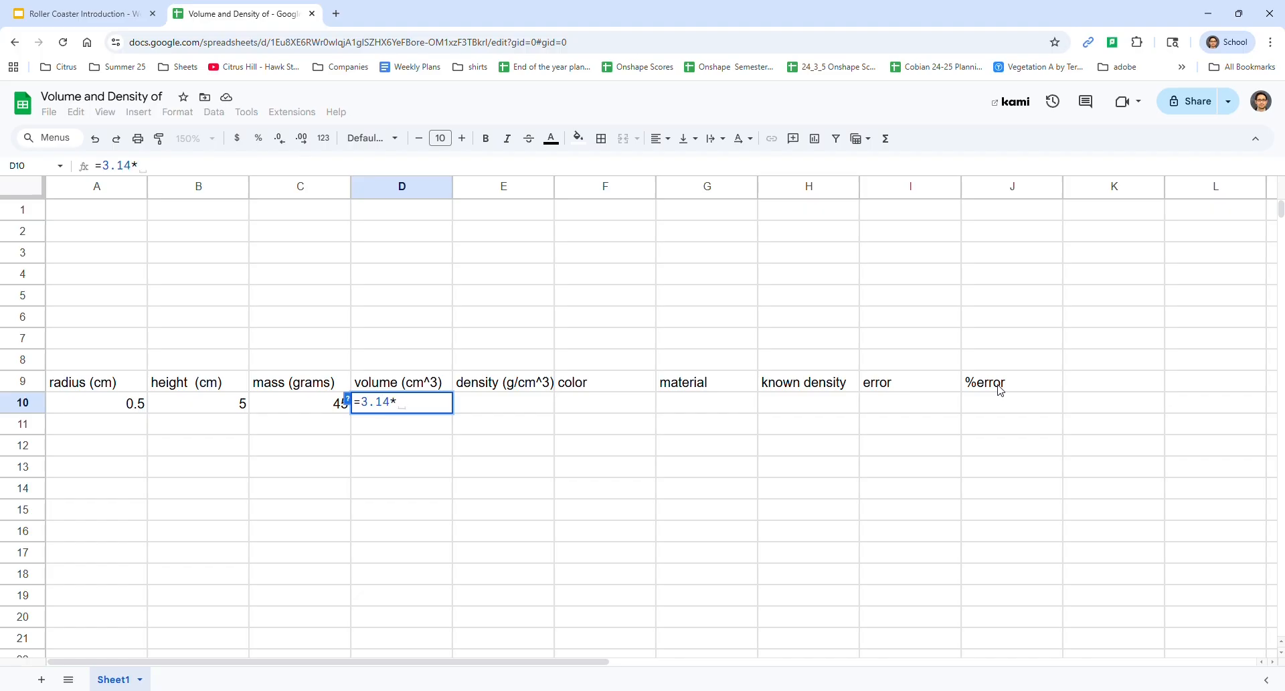
pyautogui.press('Left')
pyautogui.press('Left')
pyautogui.press('Left')
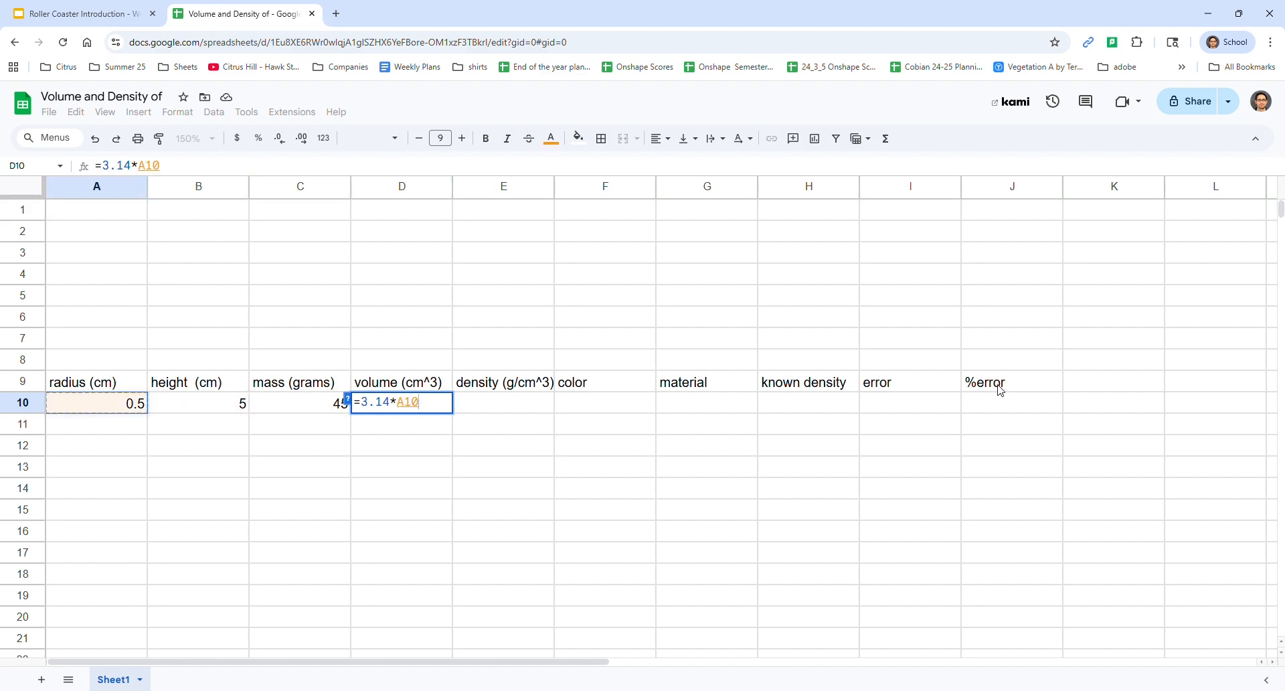
pyautogui.write('*')
pyautogui.press('Left')
pyautogui.press('Left')
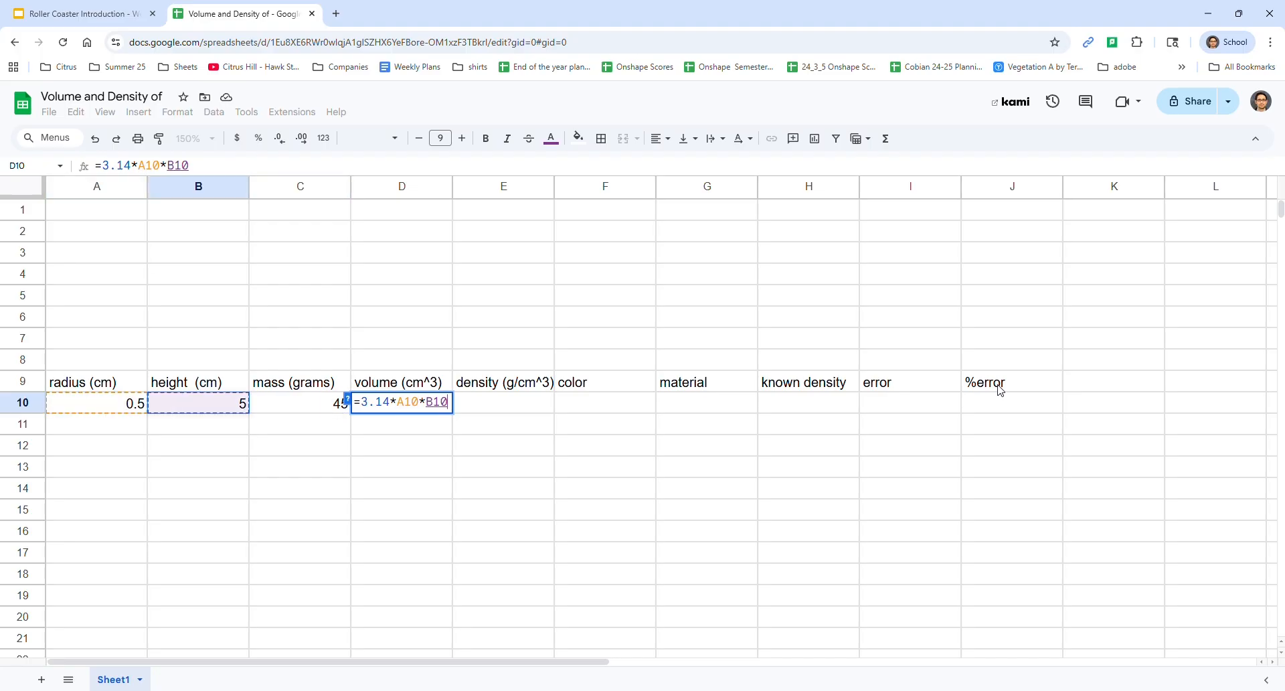
pyautogui.press('Left')
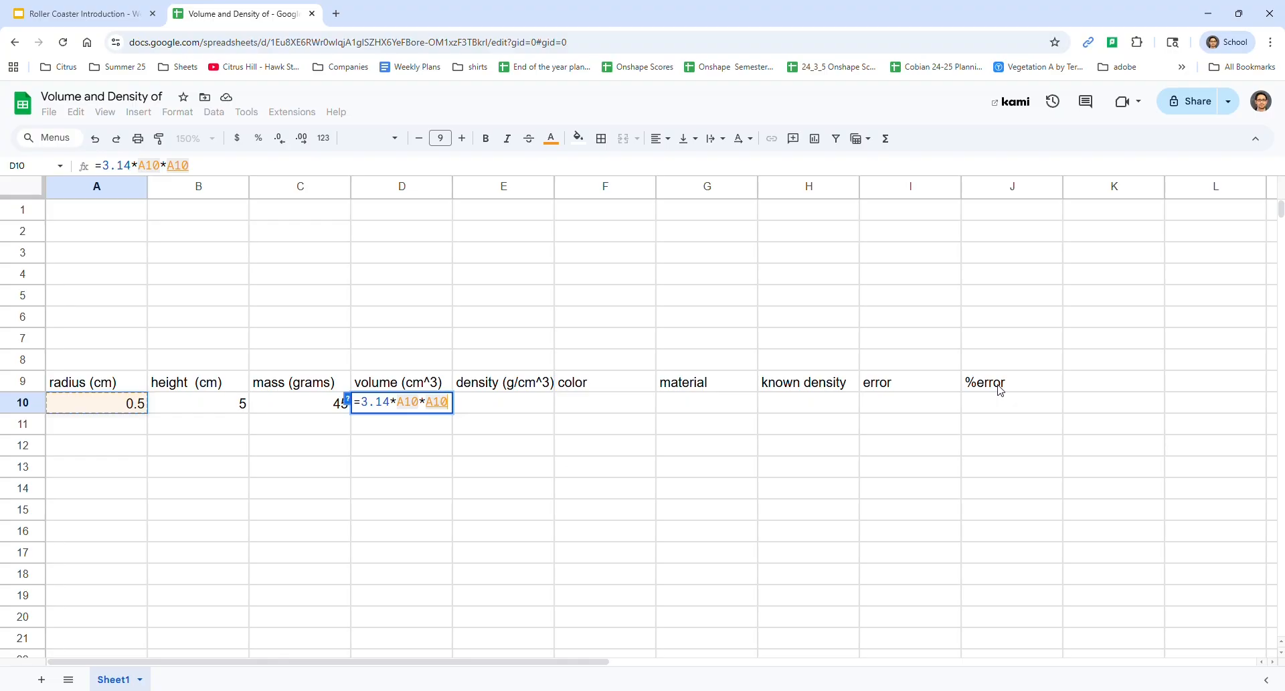
pyautogui.write('*')
pyautogui.press('Left')
pyautogui.press('Left')
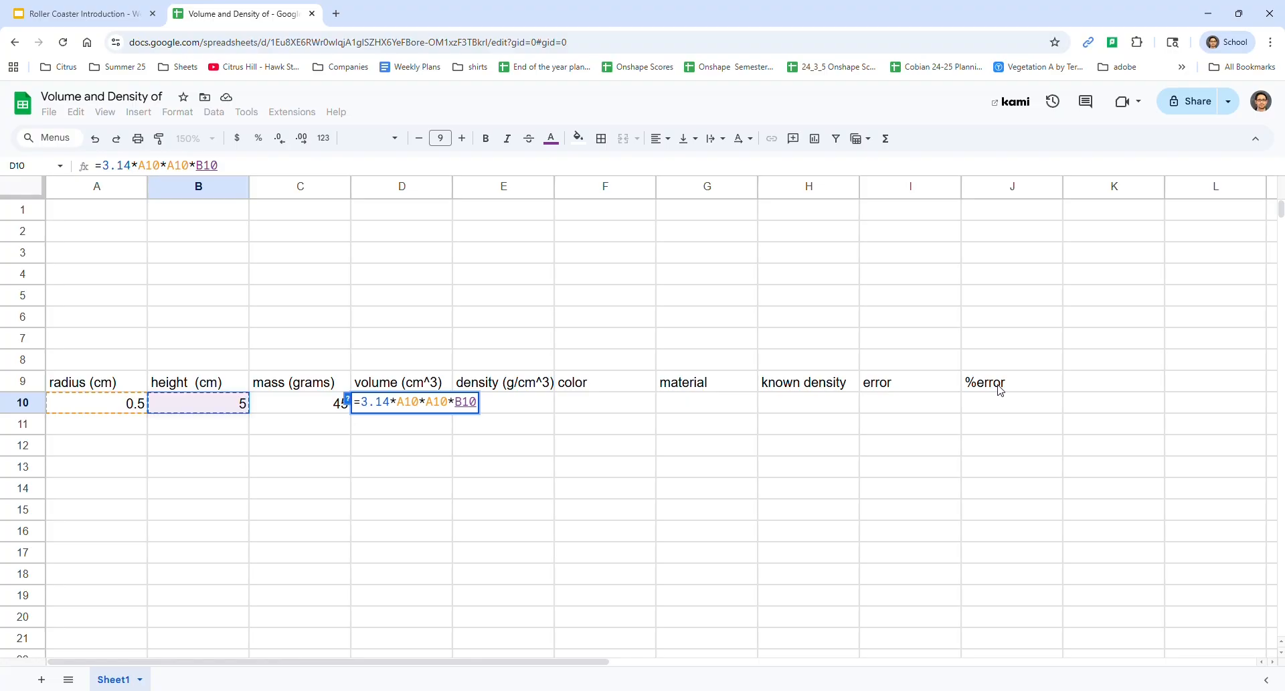
pyautogui.press('Return')
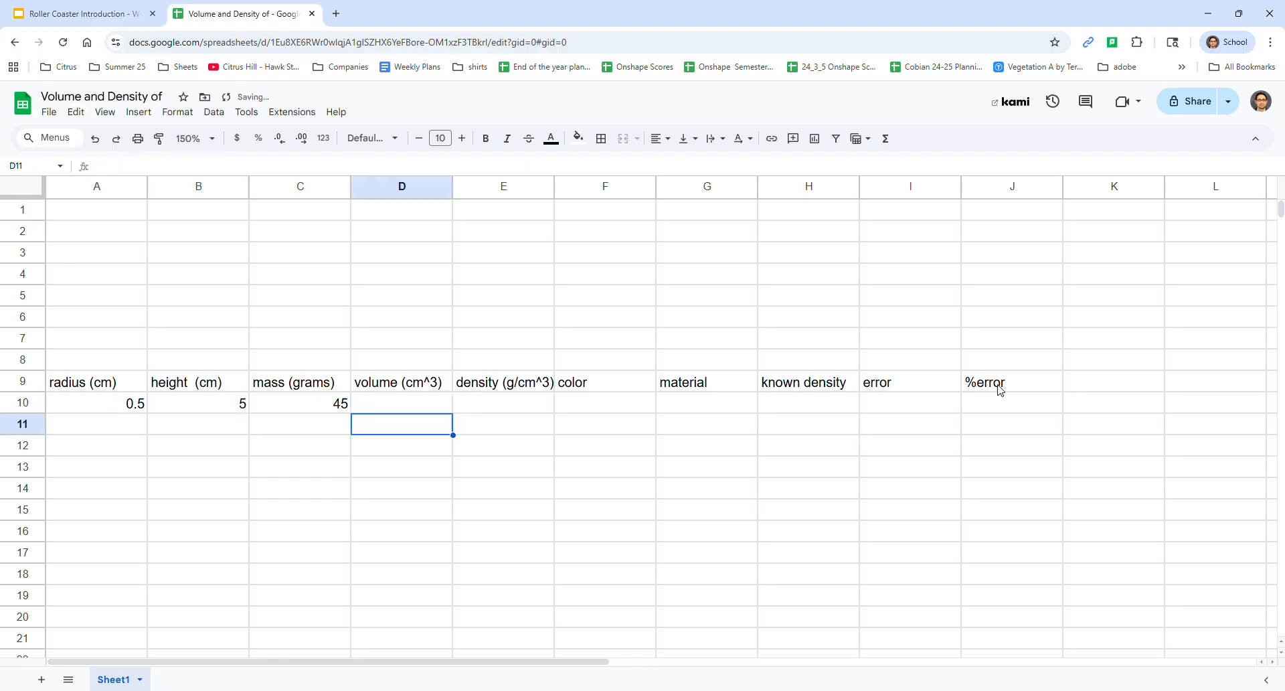
# Calculate the density in E10 by dividing mass by volume with the formula =C10/D10
pyautogui.press('Up')
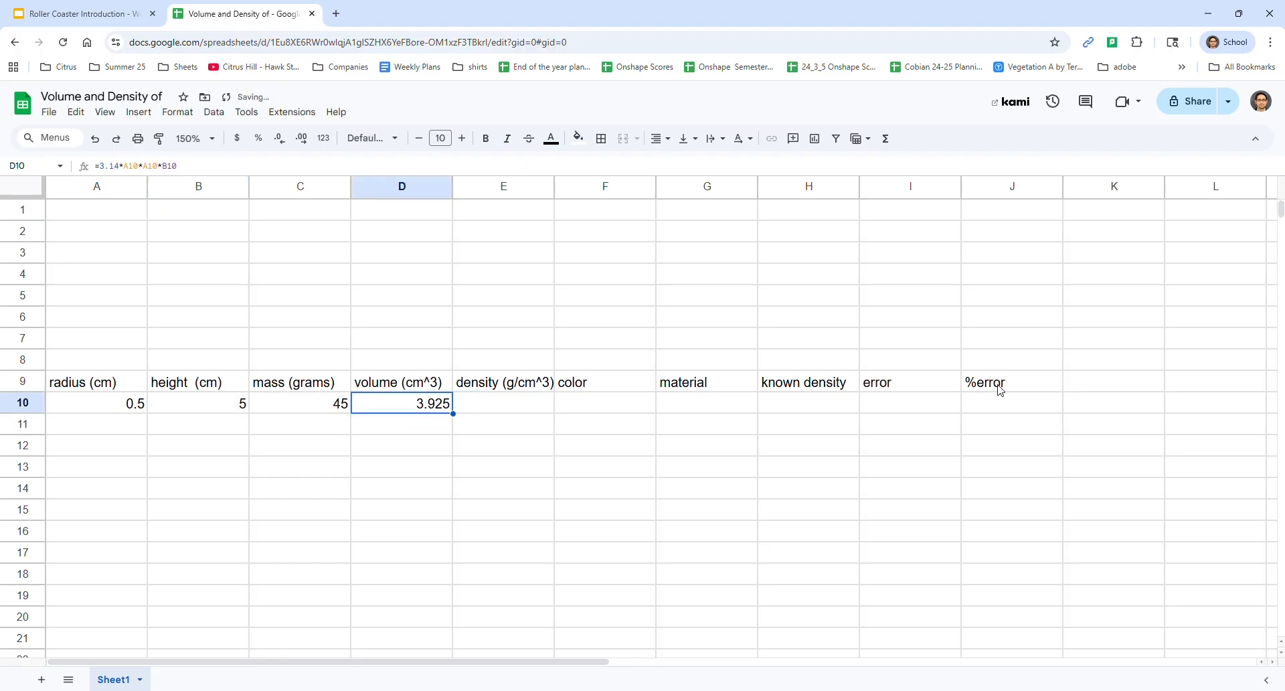
pyautogui.press('Right')
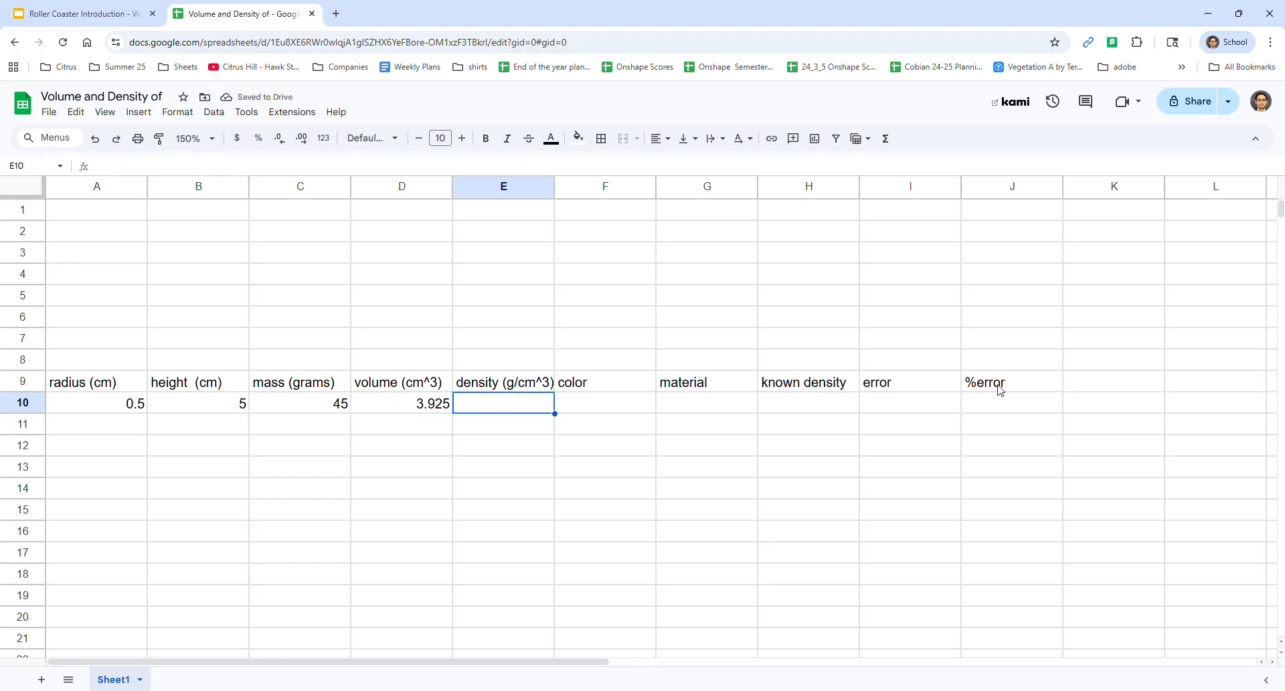
pyautogui.write('=')
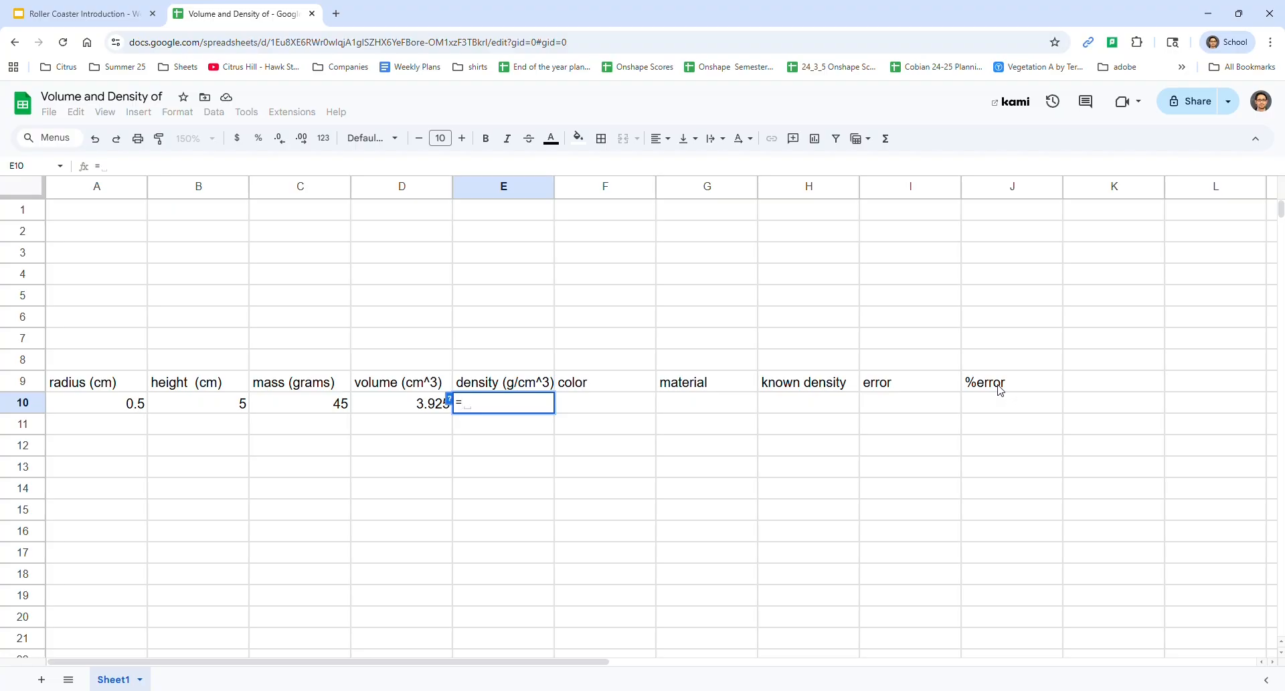
pyautogui.press('Left')
pyautogui.press('Left')
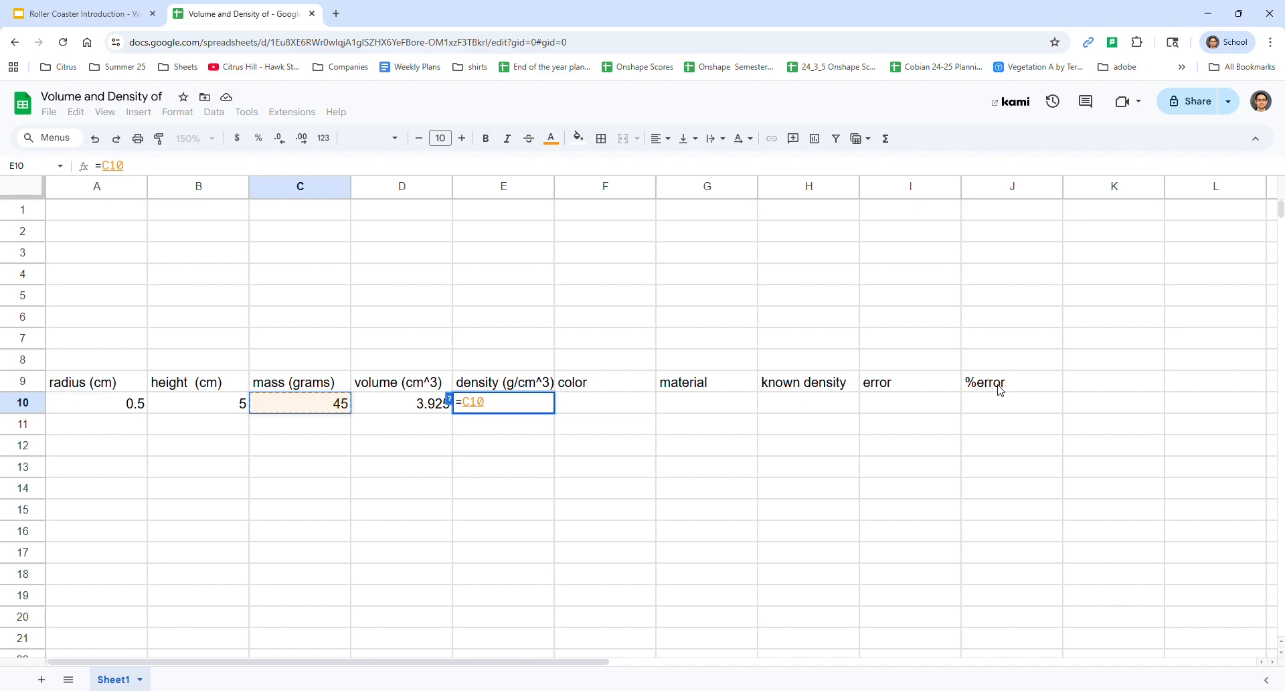
pyautogui.write('/')
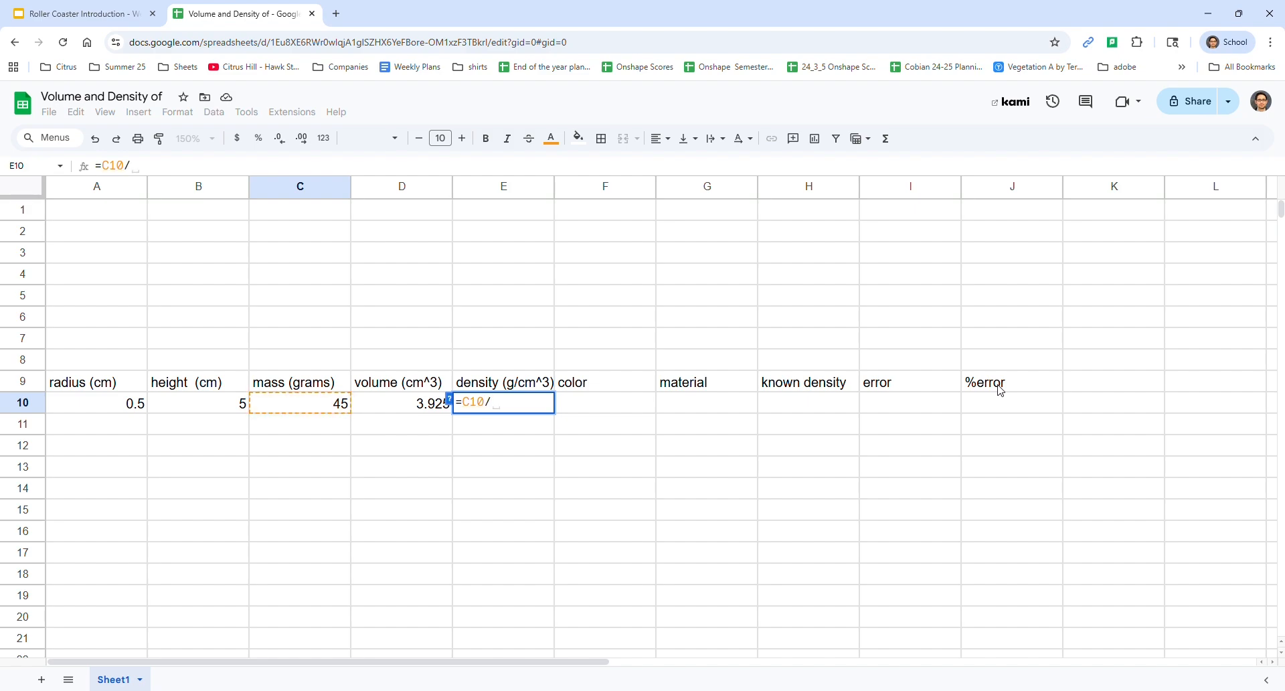
pyautogui.press('Left')
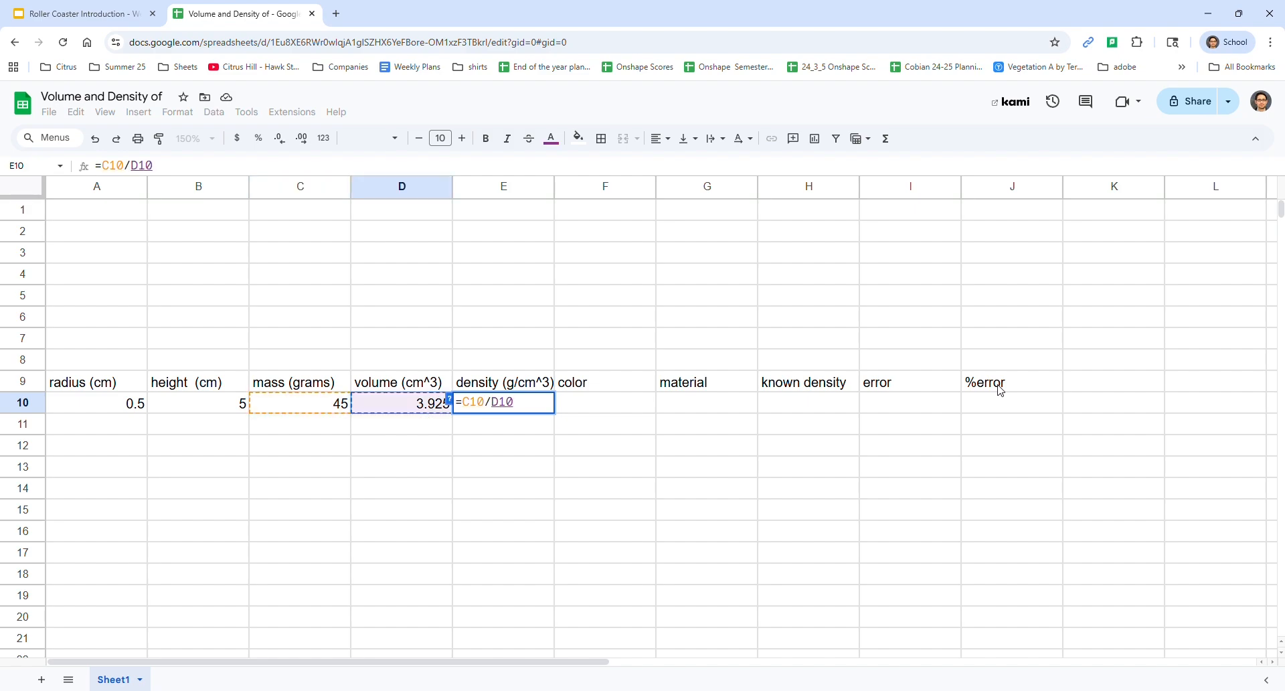
pyautogui.press('Return')
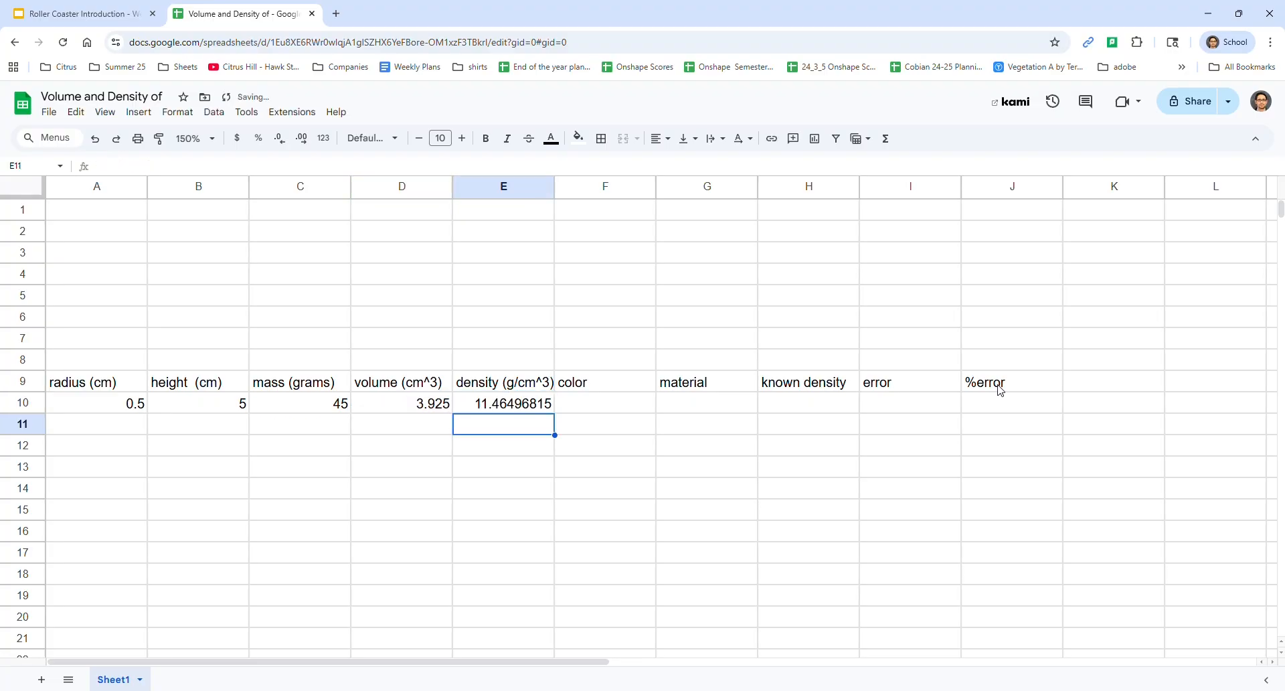
# Copy the row A10:E10, including the volume and density formulas, into row 11
pyautogui.press('Up')
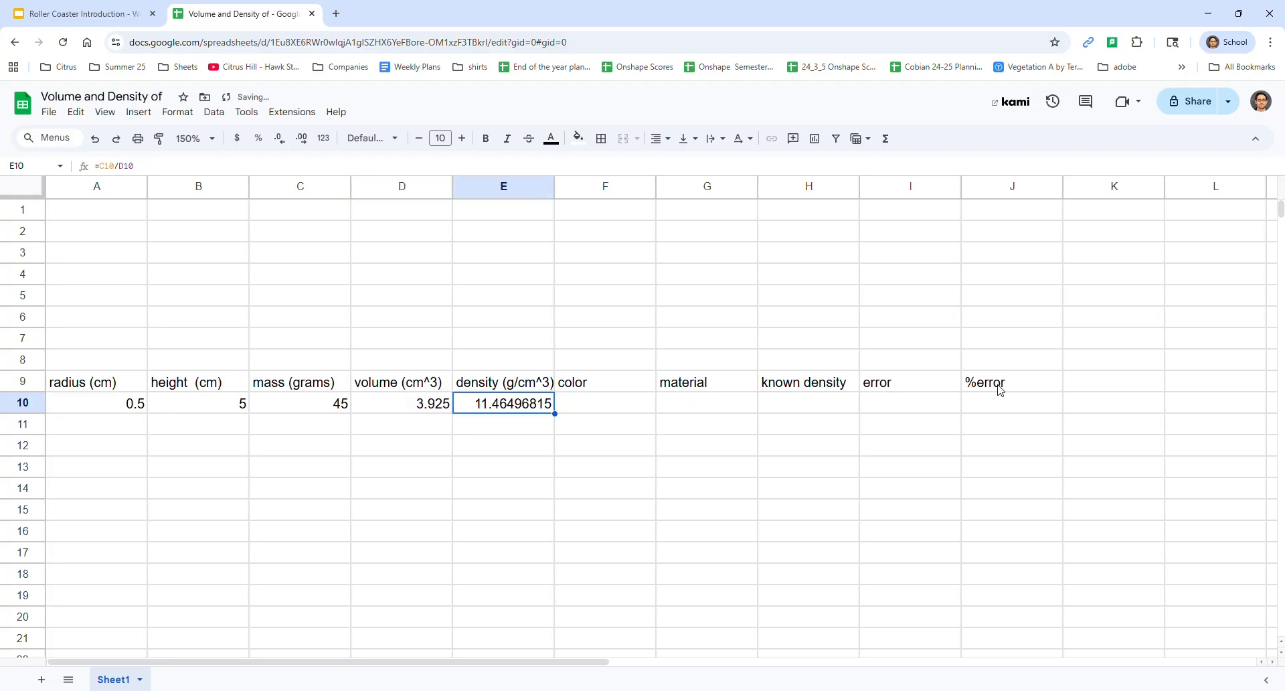
pyautogui.press('Left')
pyautogui.press('Left')
pyautogui.press('Left')
pyautogui.press('Left')
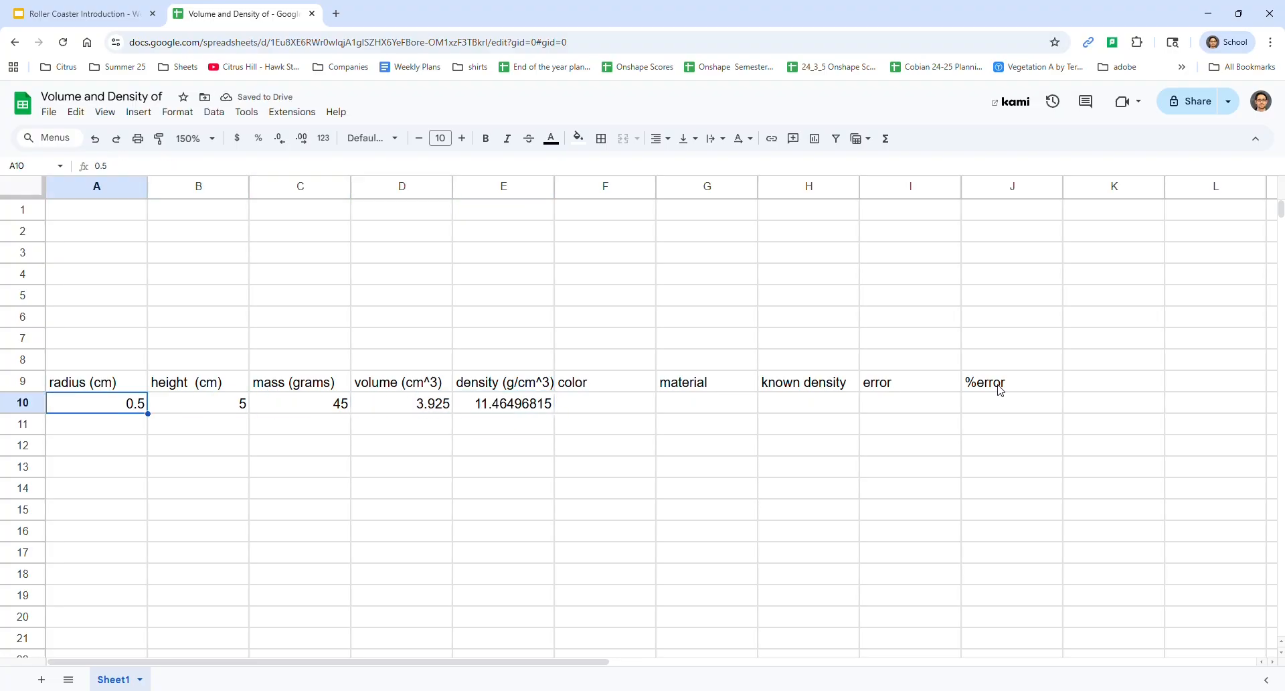
pyautogui.hotkey('shift', 'Right')
pyautogui.hotkey('shift', 'Right')
pyautogui.hotkey('shift', 'Right')
pyautogui.hotkey('shift', 'Right')
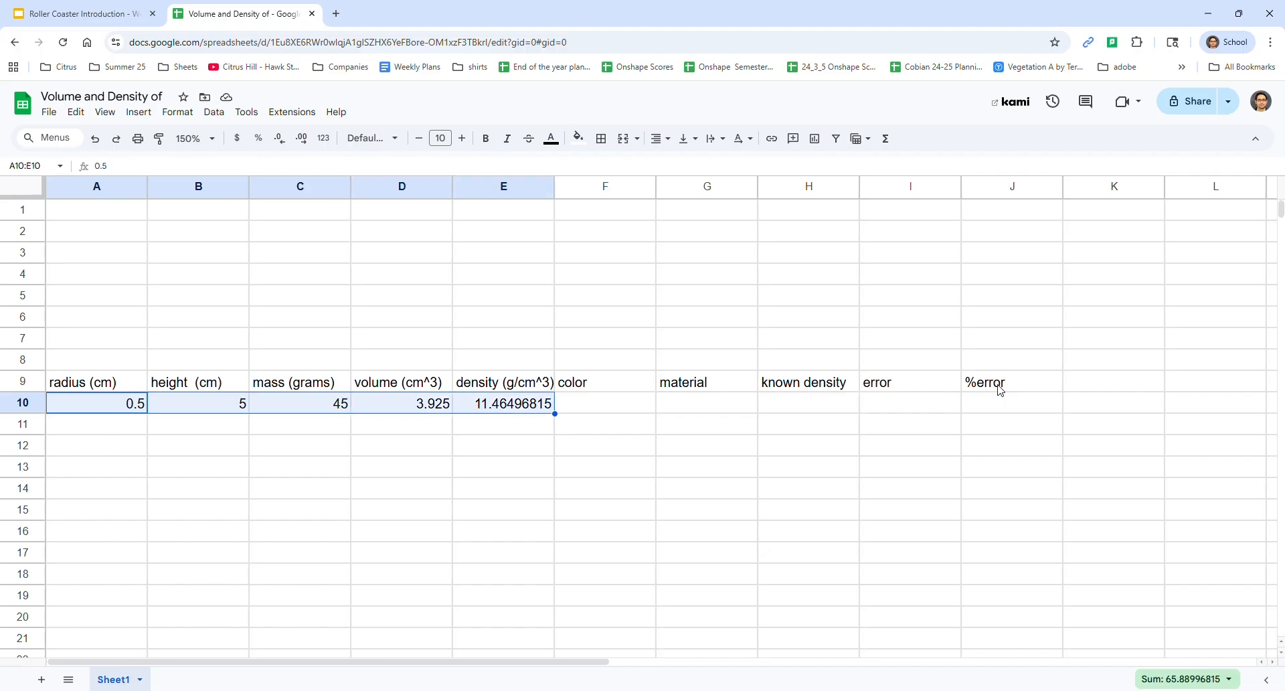
pyautogui.hotkey('ctrl', 'c')
pyautogui.press('Down')
pyautogui.press('Down')
pyautogui.press('Up')
pyautogui.press('Up')
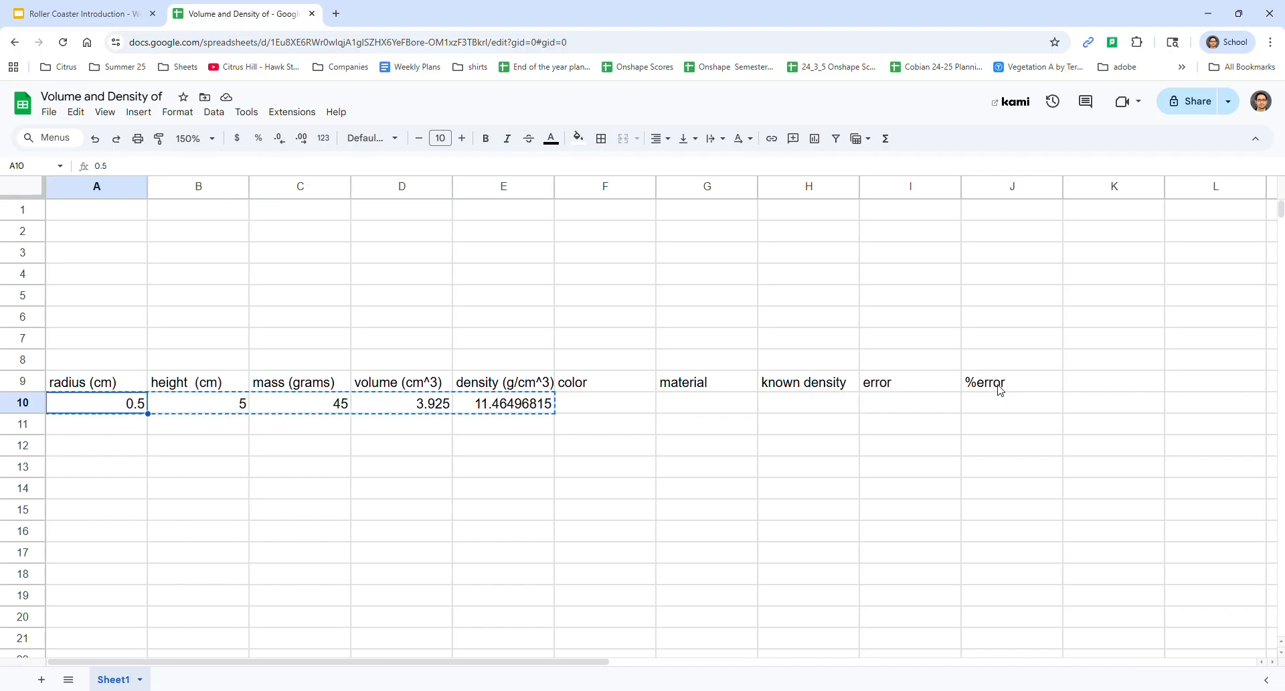
pyautogui.hotkey('shift', 'Right')
pyautogui.hotkey('shift', 'Right')
pyautogui.hotkey('shift', 'Right')
pyautogui.hotkey('shift', 'Right')
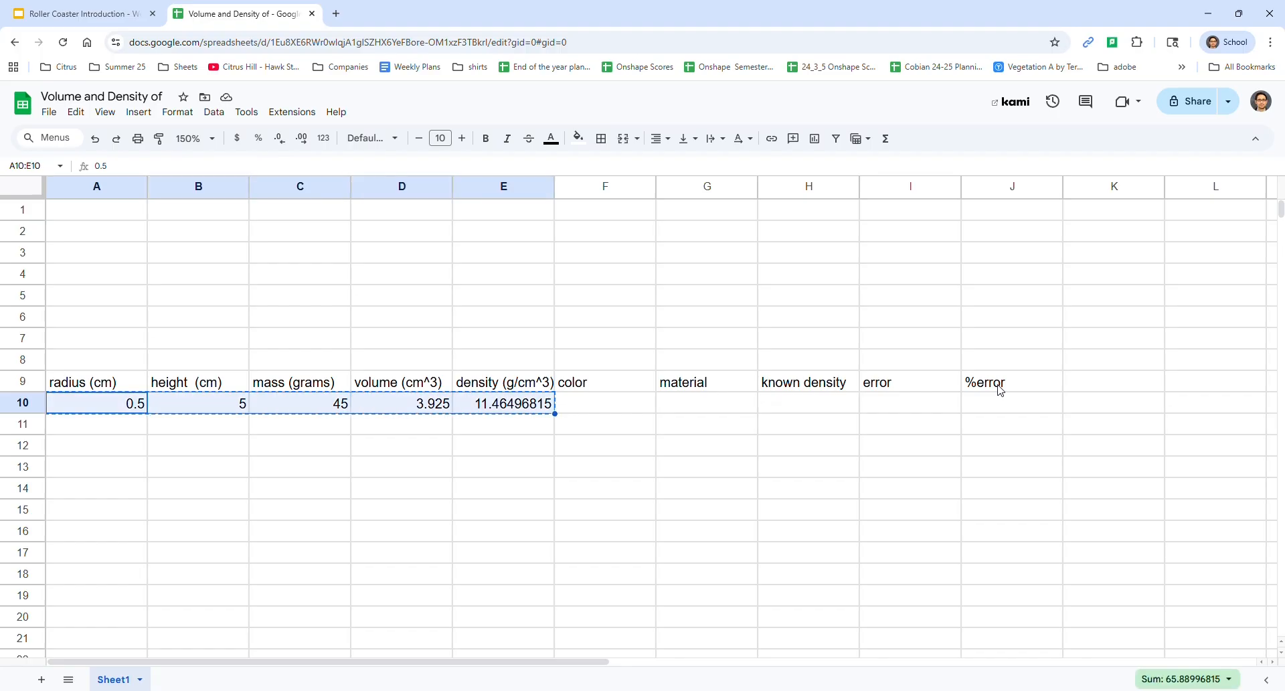
pyautogui.press('Down')
pyautogui.hotkey('ctrl', 'v')
# Set the radius in A11 to 1
pyautogui.press('Down')
pyautogui.press('Up')
pyautogui.write('1')
pyautogui.press('Return')
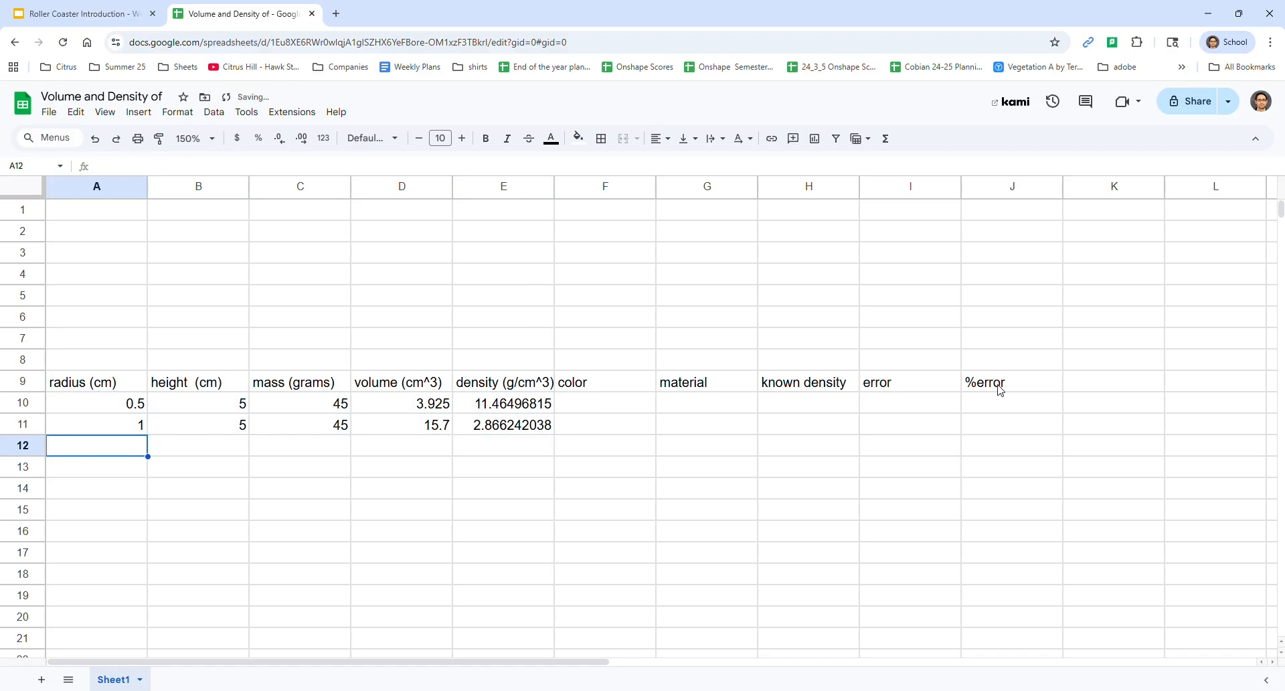
# Copy the row A10:E10 with its formulas into row 12
pyautogui.press('Up')
pyautogui.press('Up')
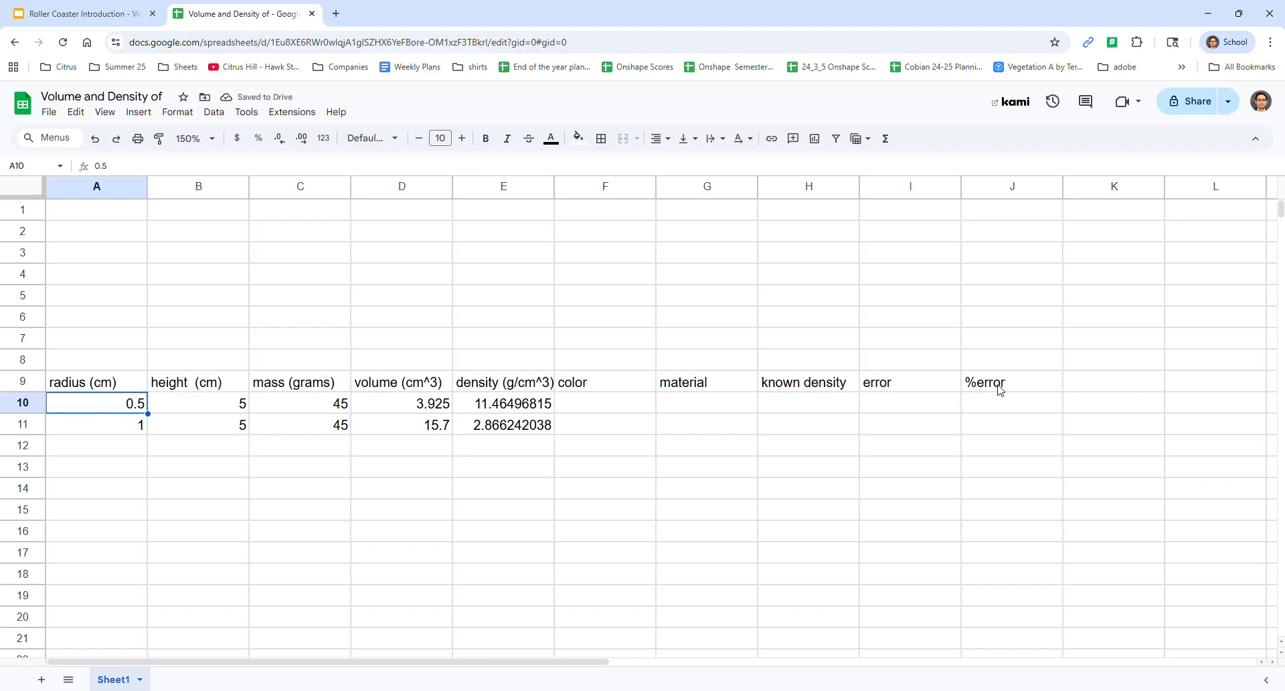
pyautogui.hotkey('shift', 'Right')
pyautogui.hotkey('shift', 'Right')
pyautogui.hotkey('shift', 'Right')
pyautogui.hotkey('shift', 'Right')
pyautogui.hotkey('ctrl', 'c')
pyautogui.press('Down')
pyautogui.press('Down')
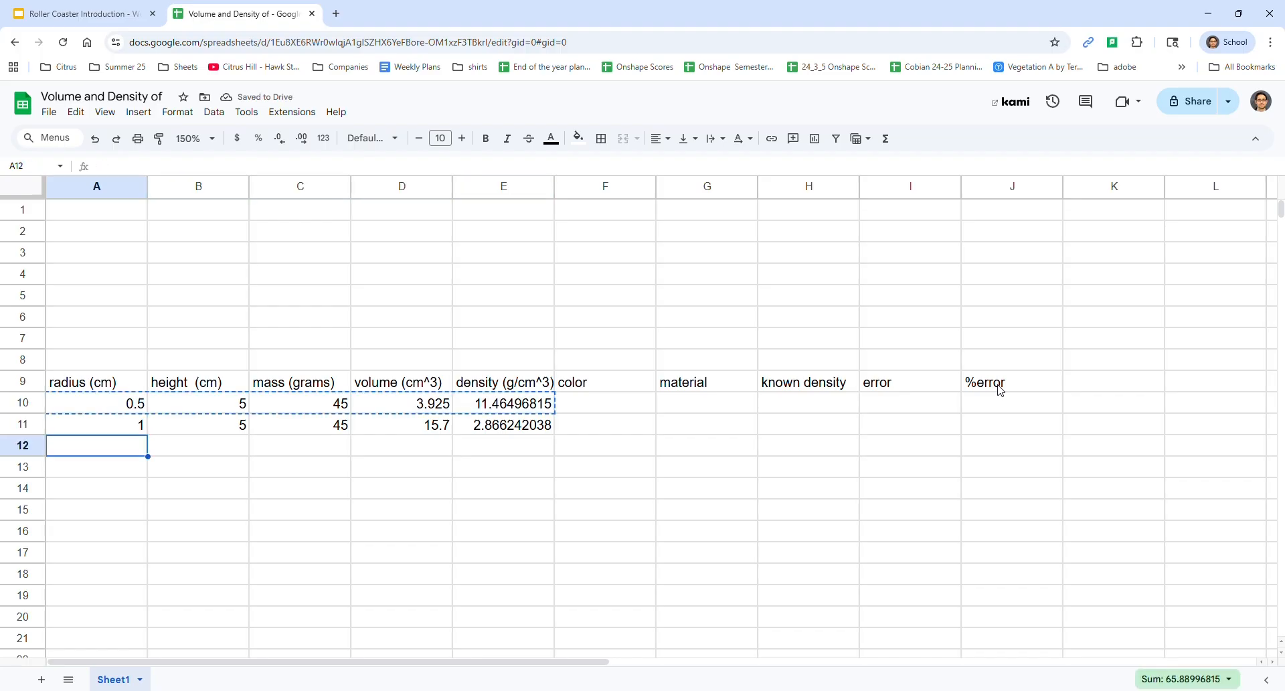
pyautogui.hotkey('ctrl', 'v')
# Set the height in B12 to 10
pyautogui.press('Right')
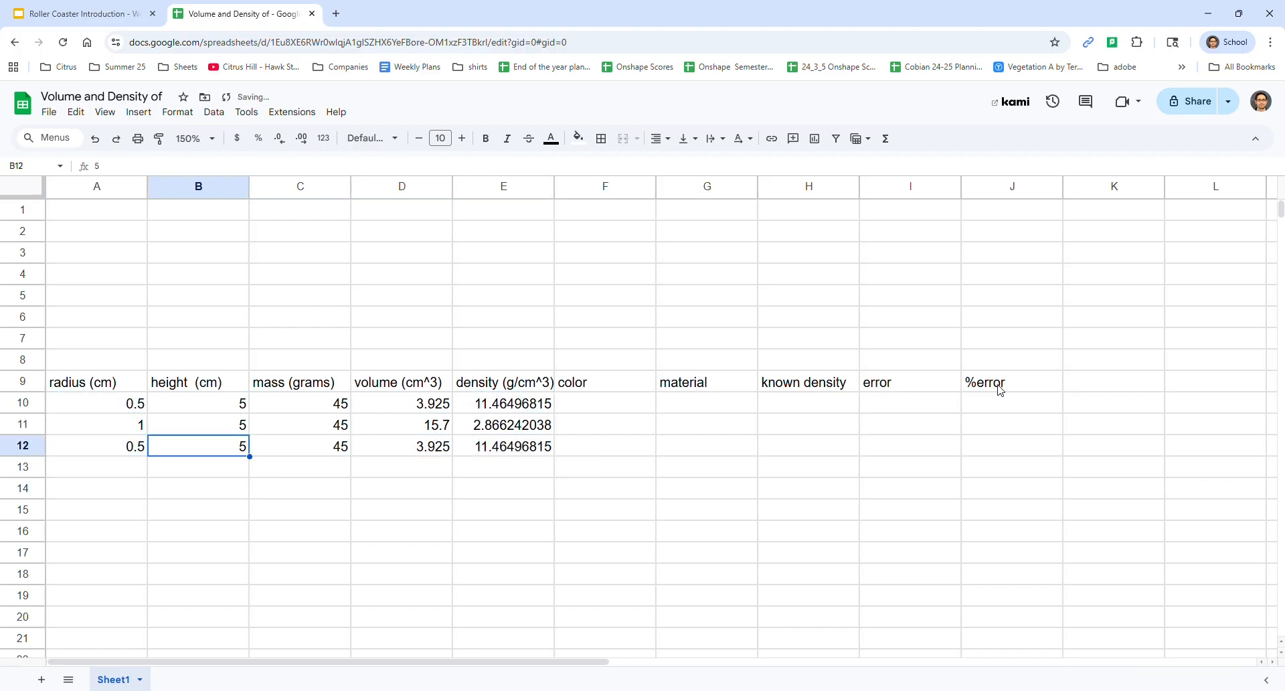
pyautogui.write('10')
pyautogui.press('Return')
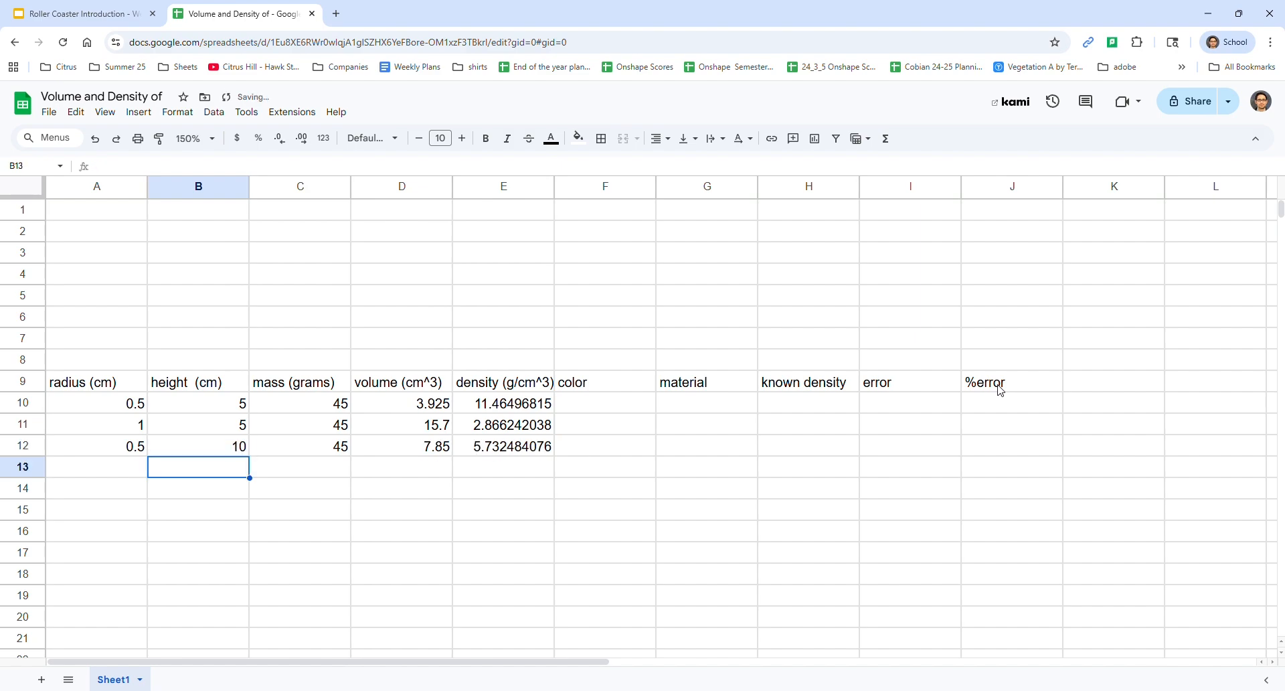
# Examine the inputs and the volume and density formulas across rows 10 to 12
pyautogui.press('Up')
pyautogui.press('Up')
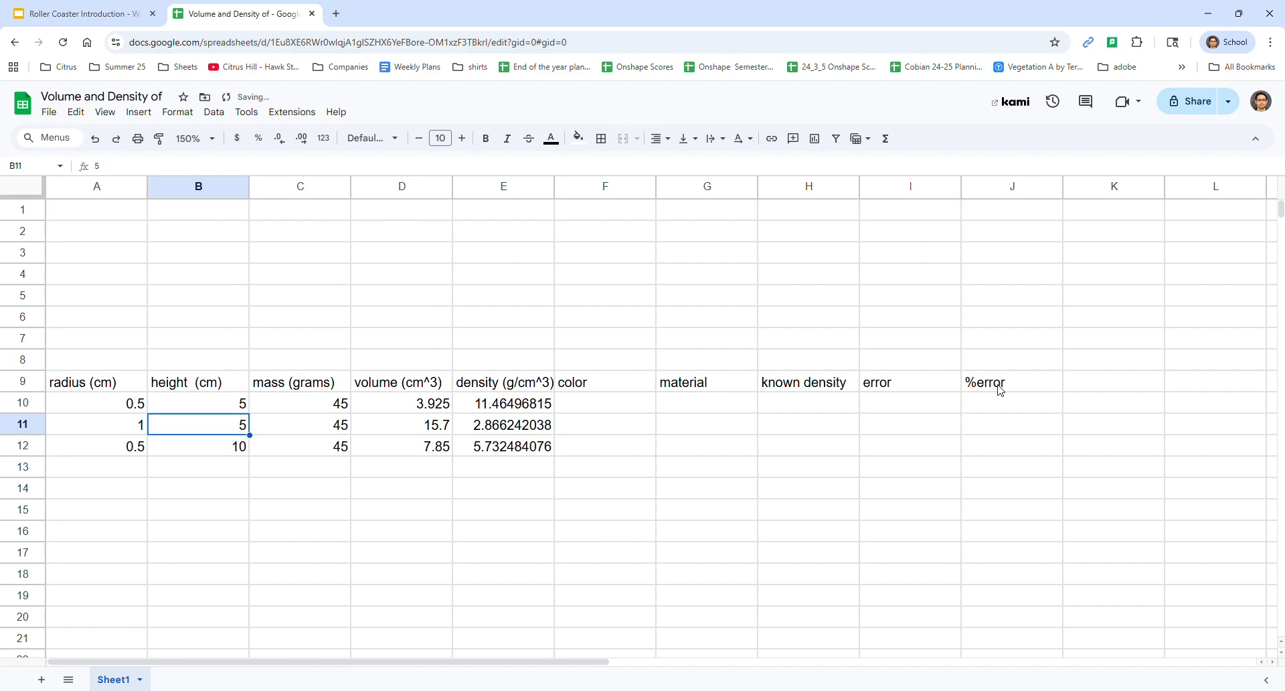
pyautogui.press('Right')
pyautogui.press('Right')
pyautogui.press('Right')
pyautogui.press('Up')
pyautogui.press('Left')
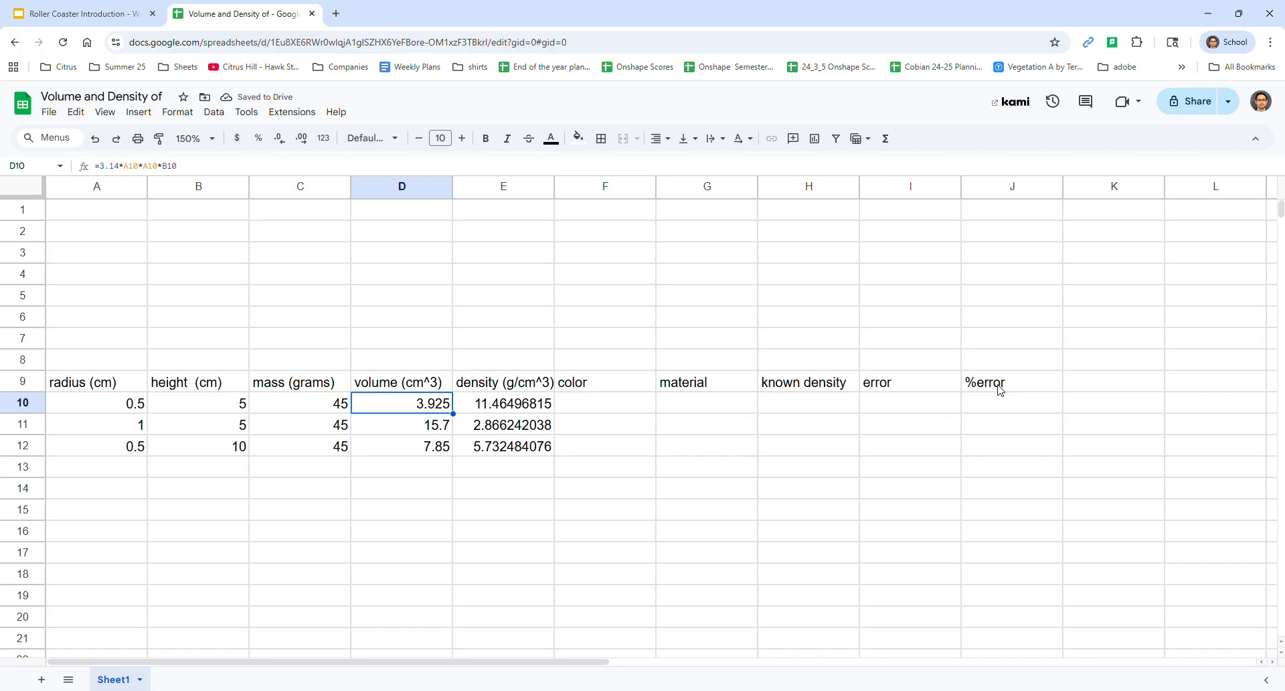
pyautogui.press('Down')
pyautogui.press('Down')
pyautogui.press('Down')
pyautogui.press('Left')
pyautogui.press('Up')
pyautogui.press('Up')
pyautogui.press('Left')
pyautogui.press('Left')
pyautogui.press('Right')
pyautogui.press('Right')
# Enter the color "silverish" in F10
pyautogui.press('Right')
pyautogui.press('Right')
pyautogui.press('Right')
pyautogui.press('Up')
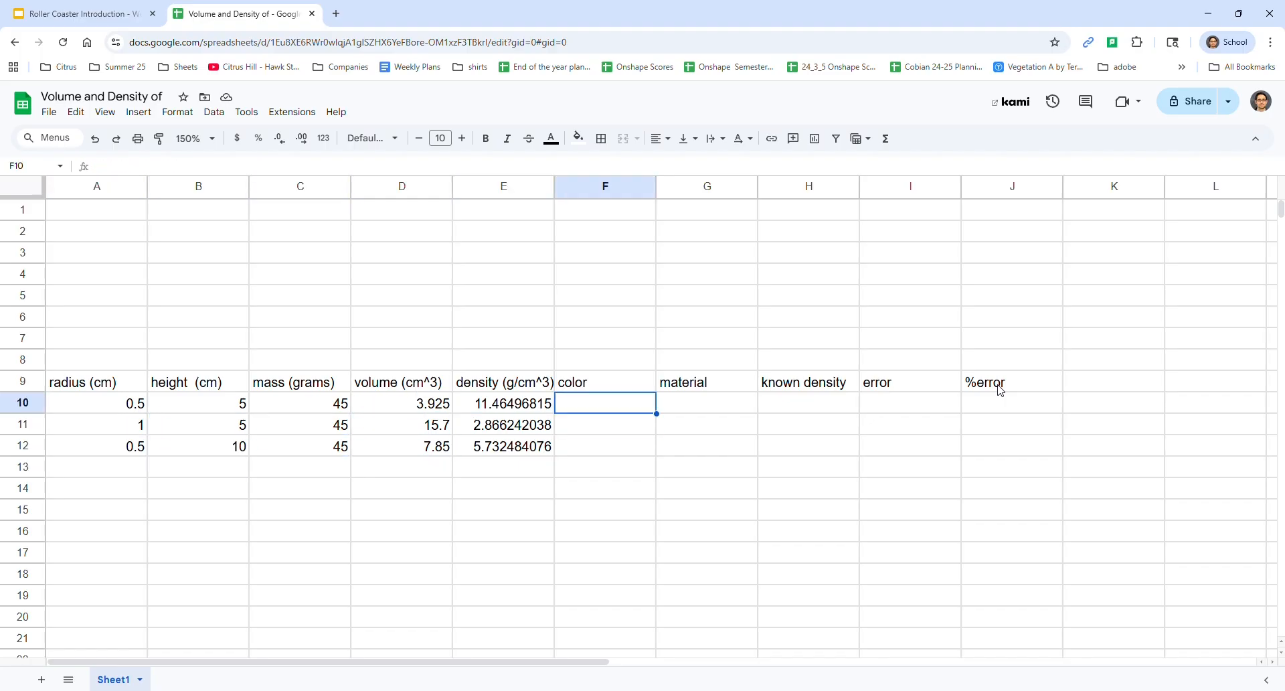
pyautogui.press('Right')
pyautogui.press('Left')
pyautogui.press('Right')
pyautogui.press('Left')
pyautogui.write('sili')
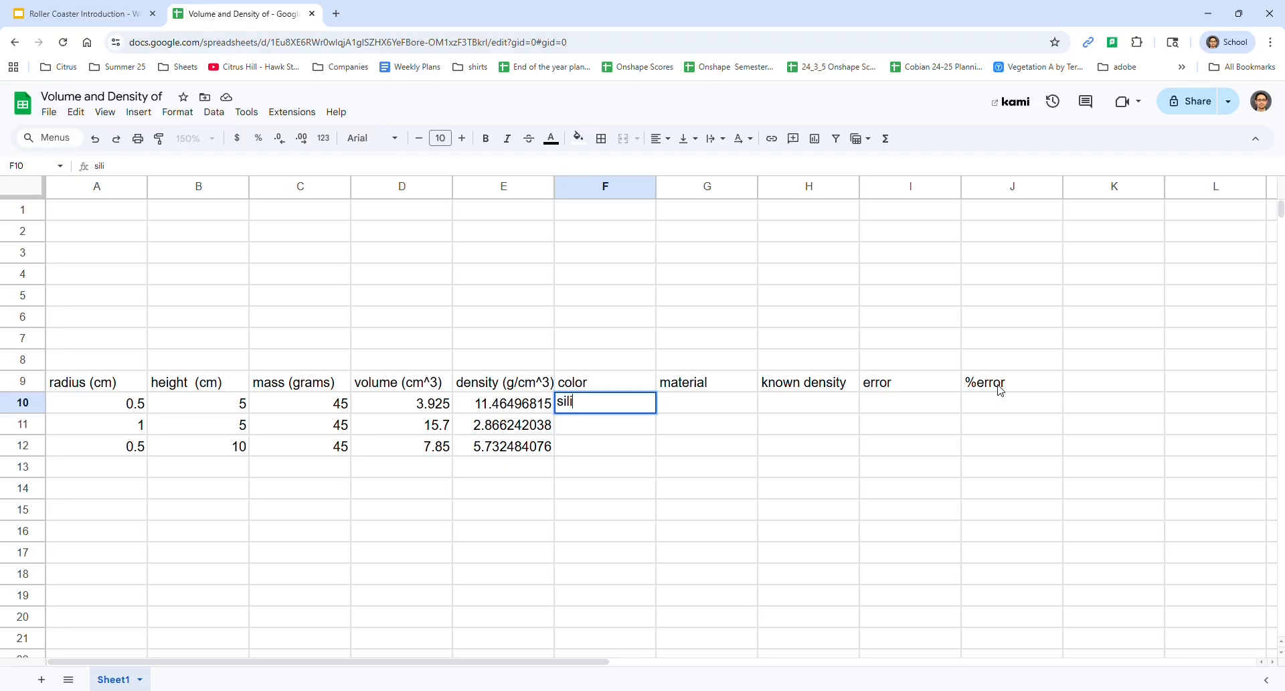
pyautogui.write('verish')
pyautogui.press('Tab')
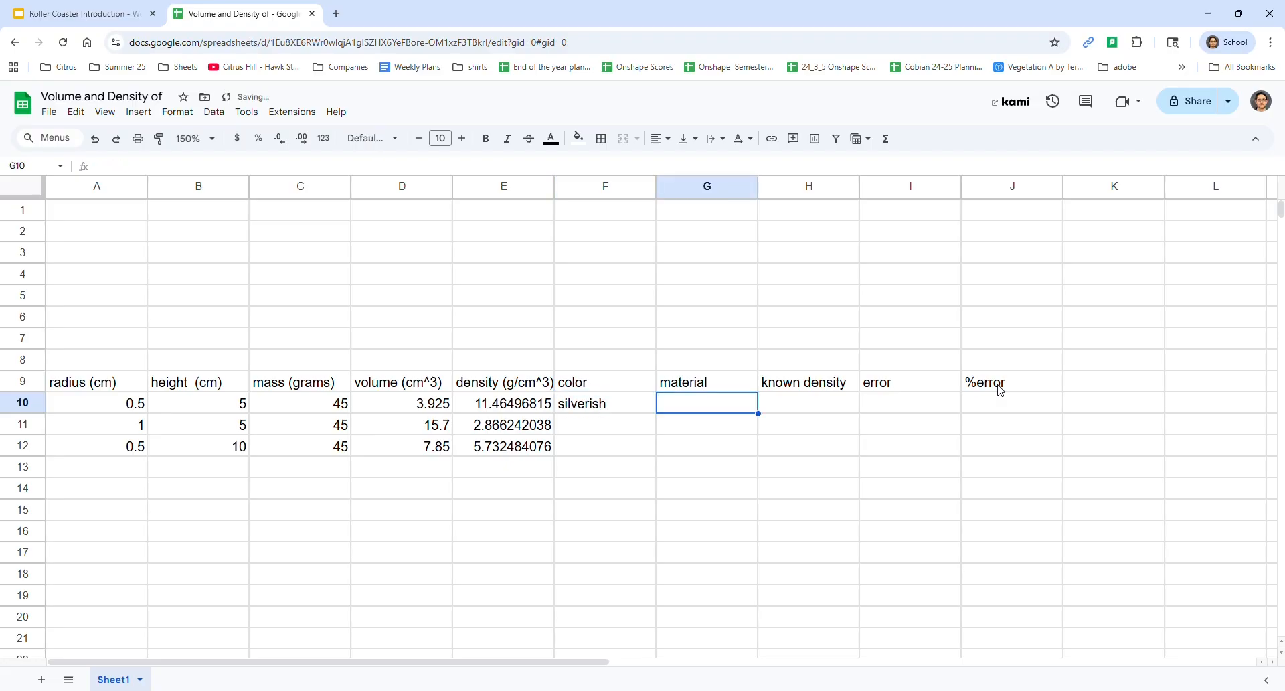
# Enter a known density of 2.8 in H10
pyautogui.press('Right')
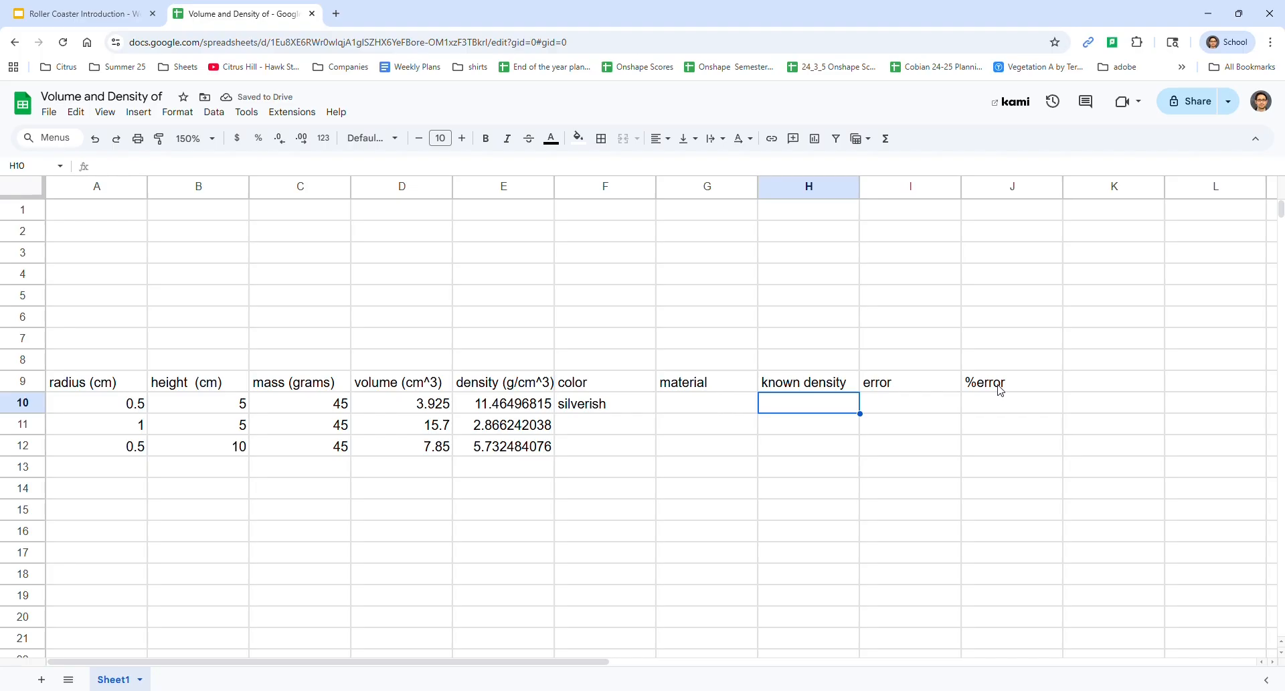
pyautogui.write('3')
pyautogui.press('BackSpace')
pyautogui.write('2.8')
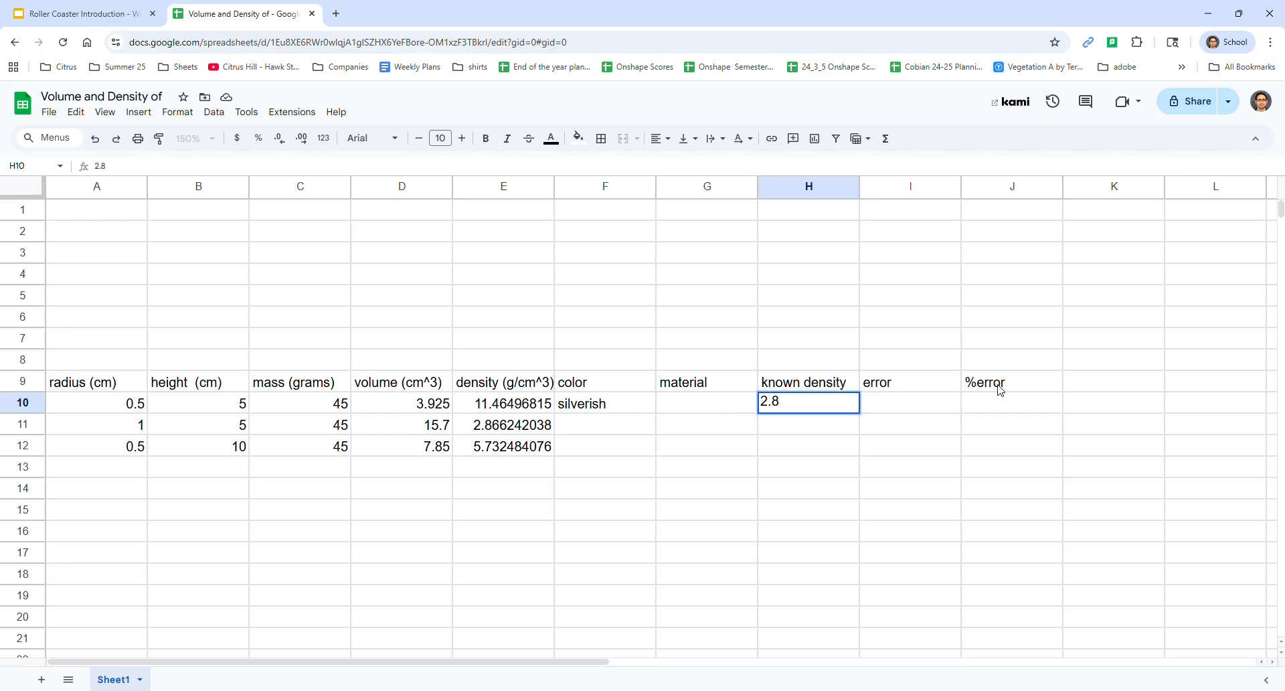
pyautogui.press('Return')
# Enter the material "aluminum" in G10
pyautogui.press('Left')
pyautogui.press('Up')
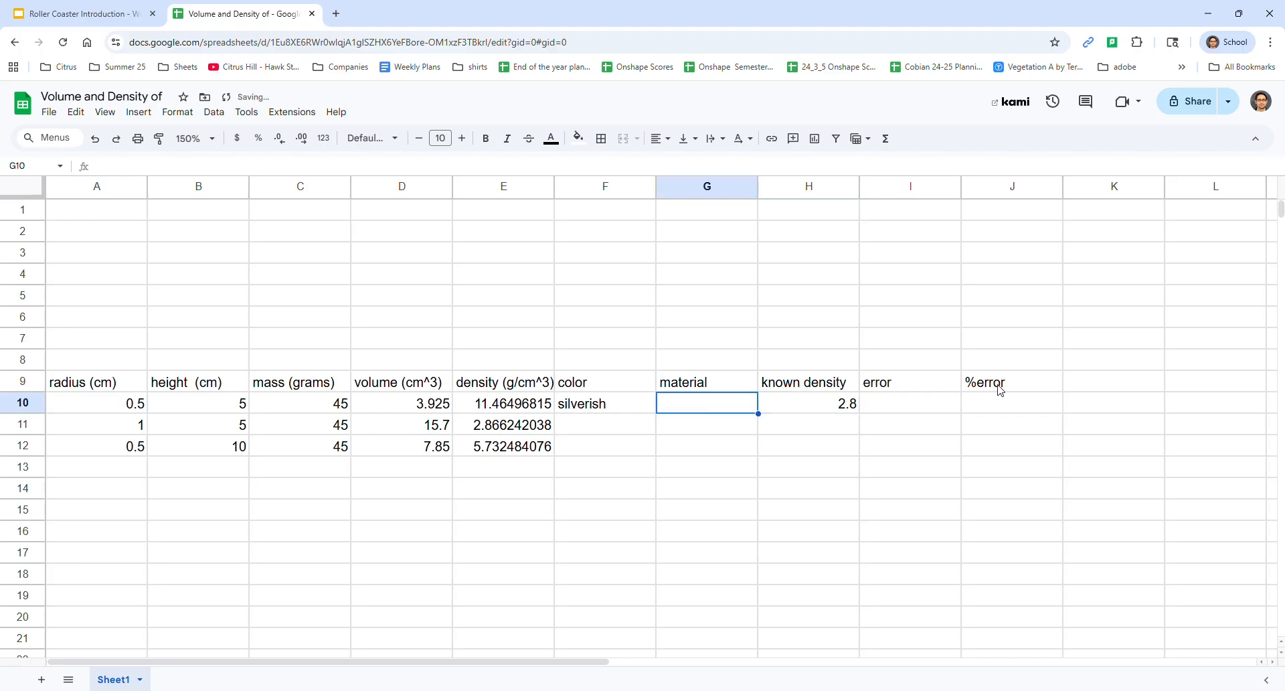
pyautogui.write('alum')
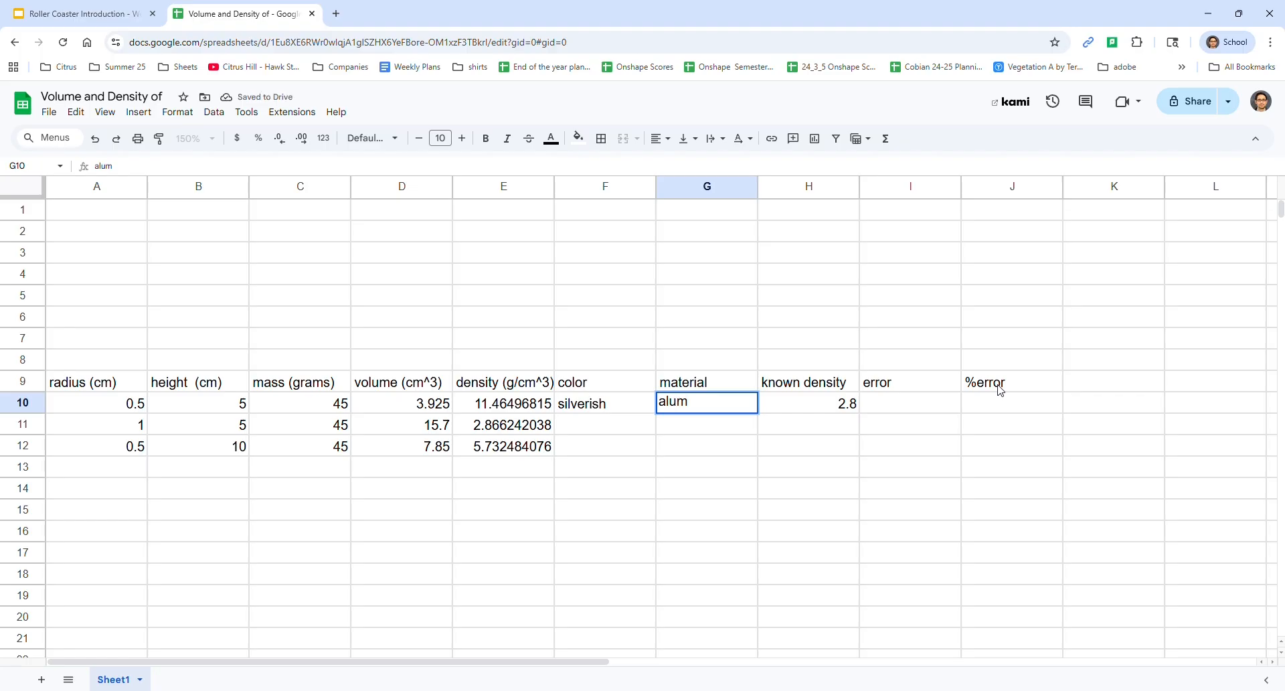
pyautogui.write('inum')
pyautogui.press('Tab')
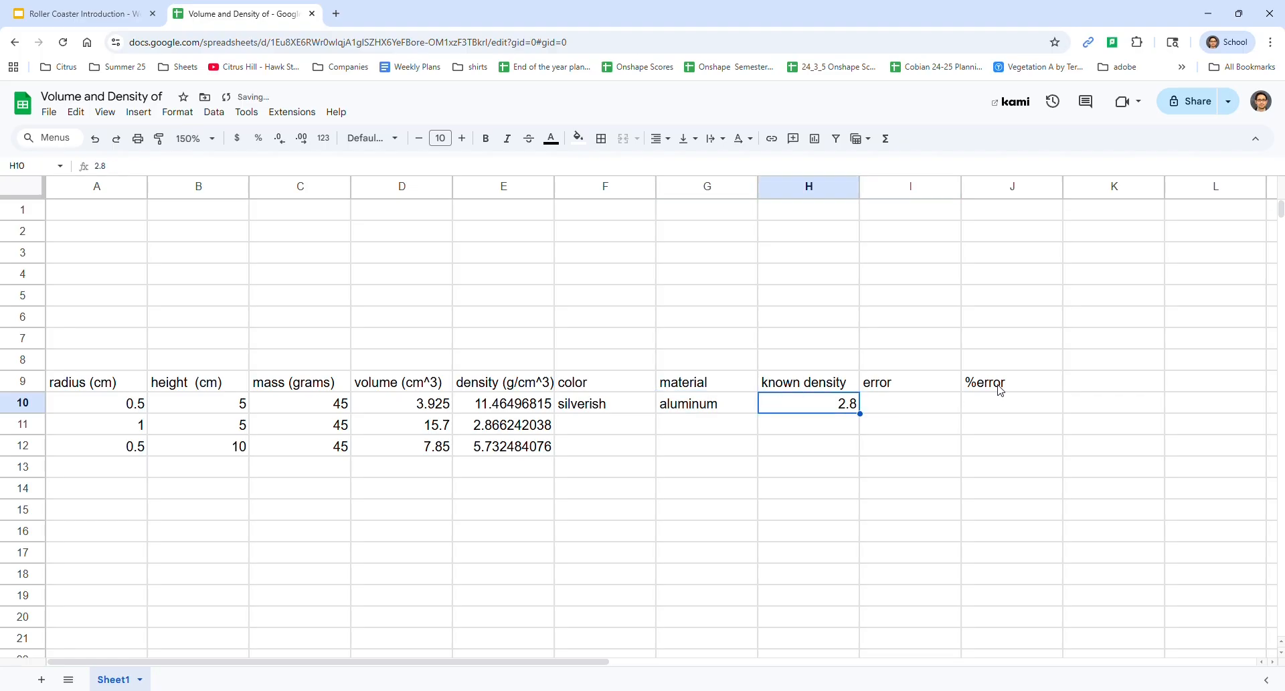
# Calculate the error in I10 by subtracting the calculated density from the known density with the formula =H10-E10
pyautogui.press('Tab')
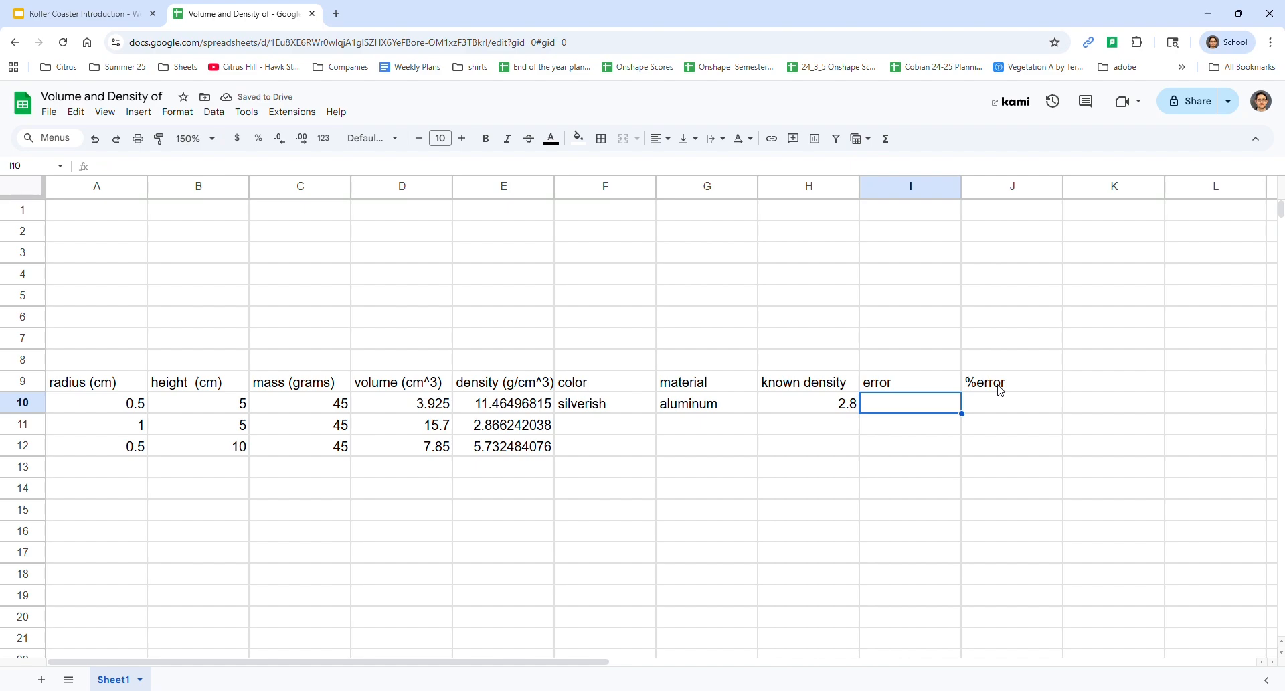
pyautogui.write('=')
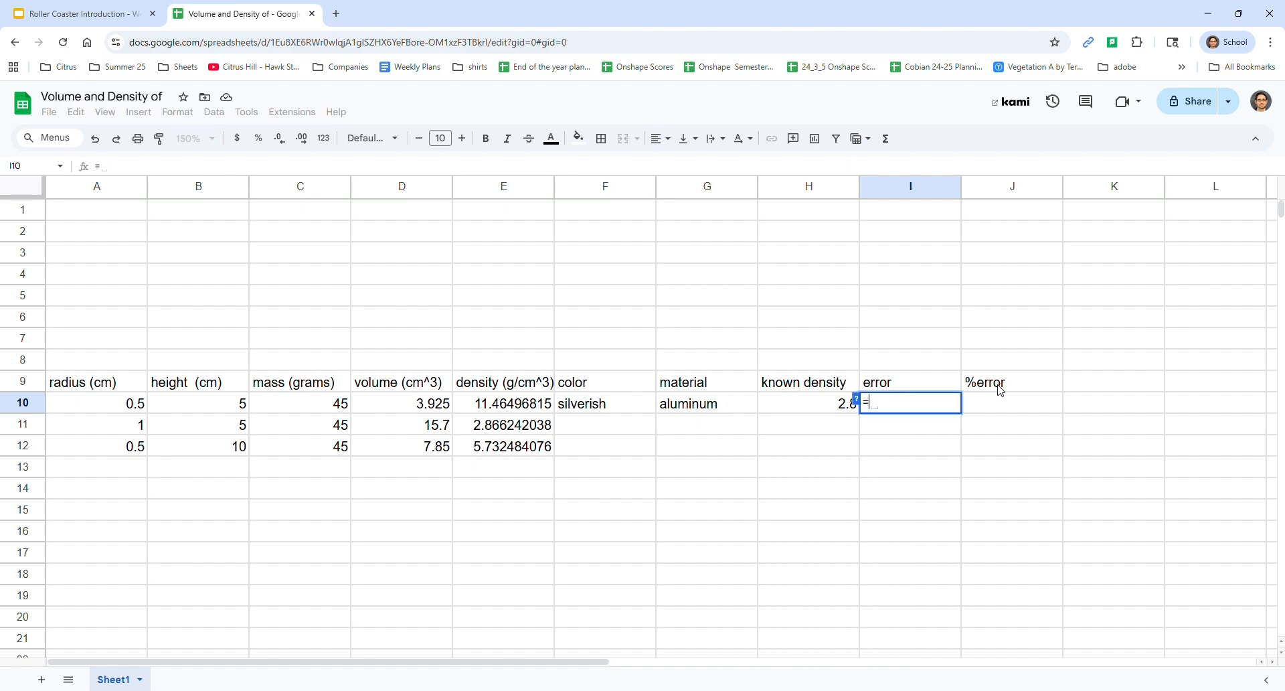
pyautogui.press('Left')
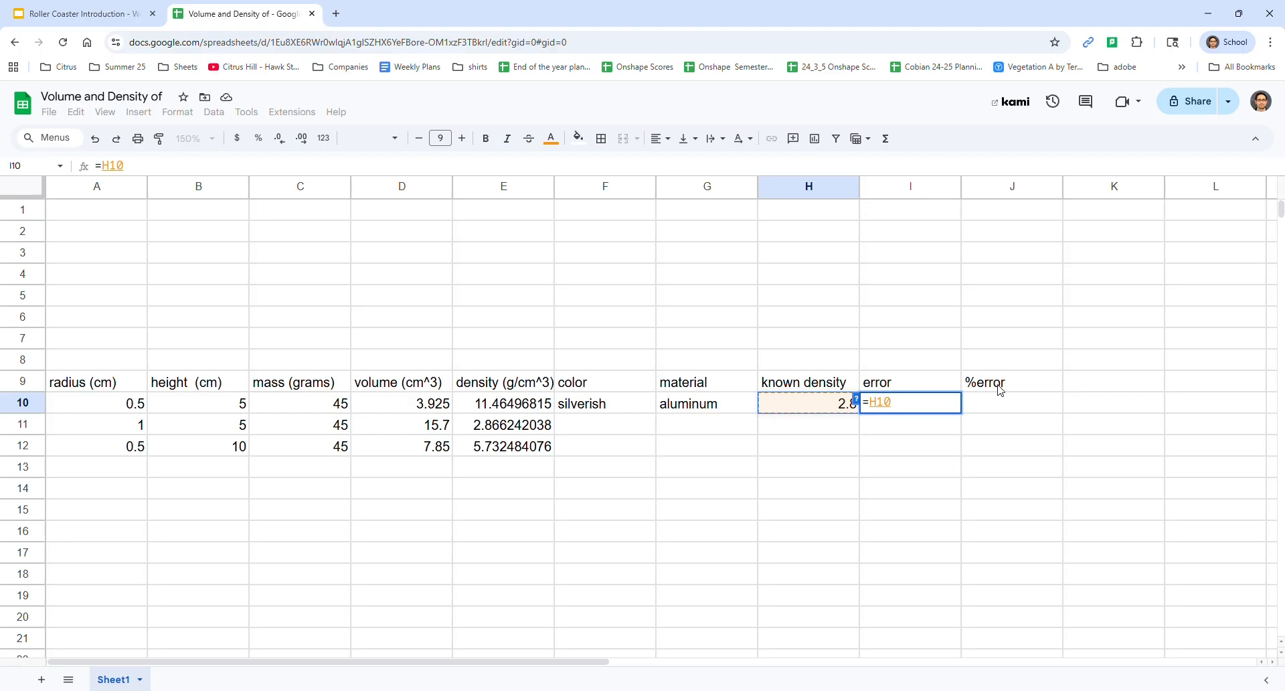
pyautogui.write('-')
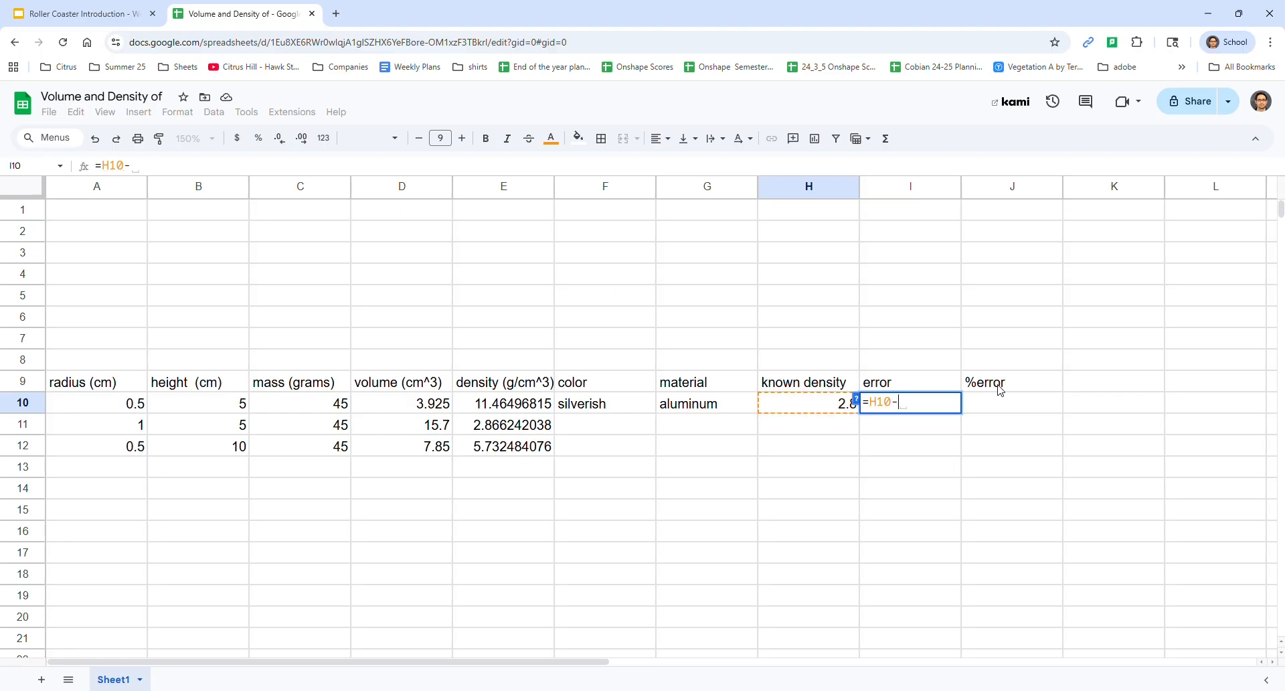
pyautogui.press('Left')
pyautogui.press('Left')
pyautogui.press('Left')
pyautogui.press('Left')
pyautogui.press('Left')
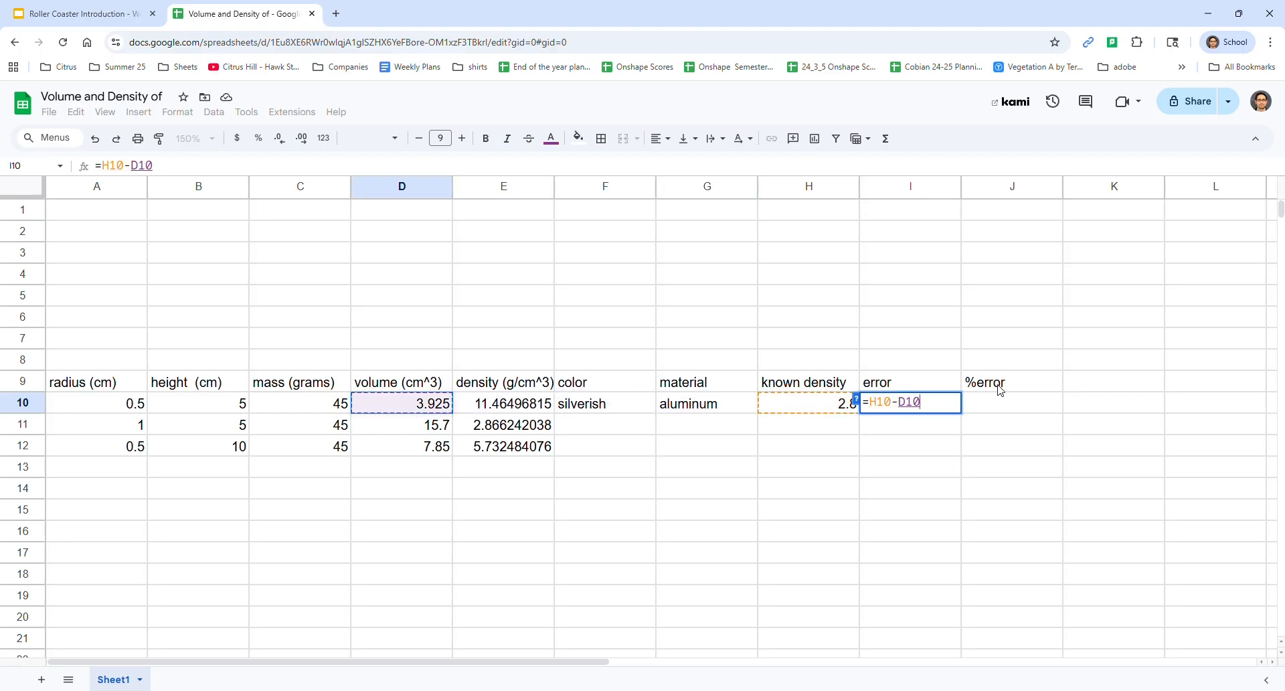
pyautogui.press('Right')
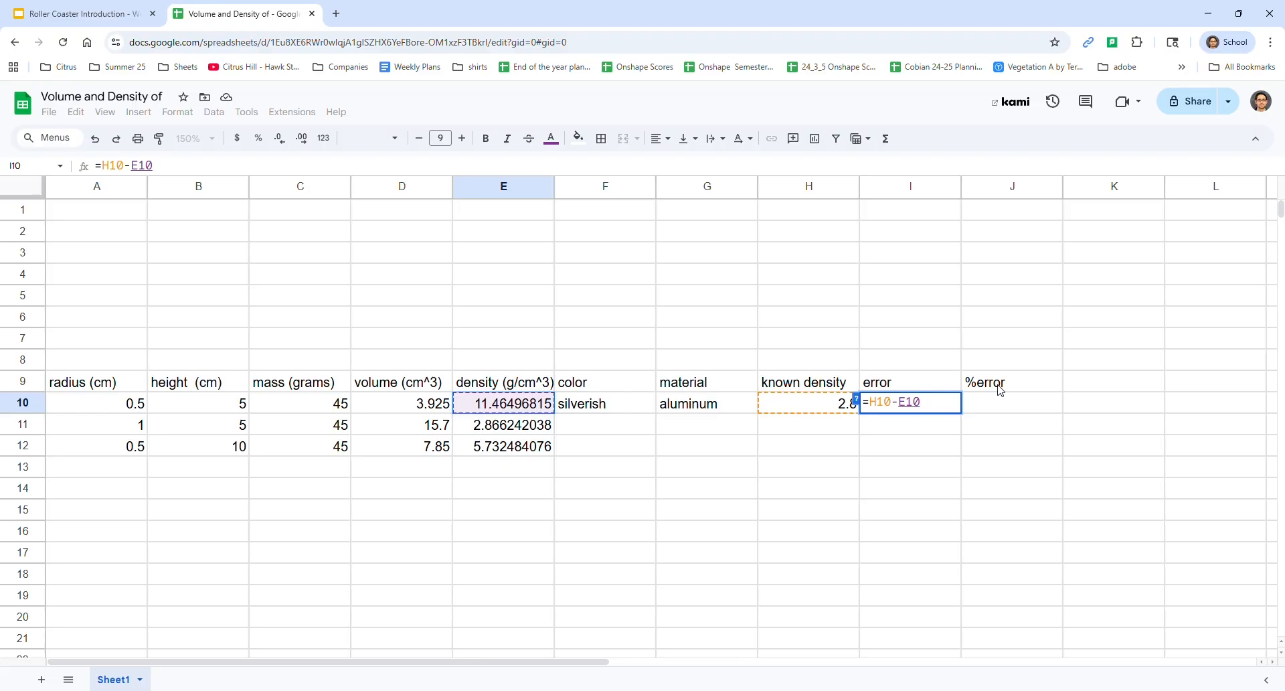
pyautogui.press('Return')
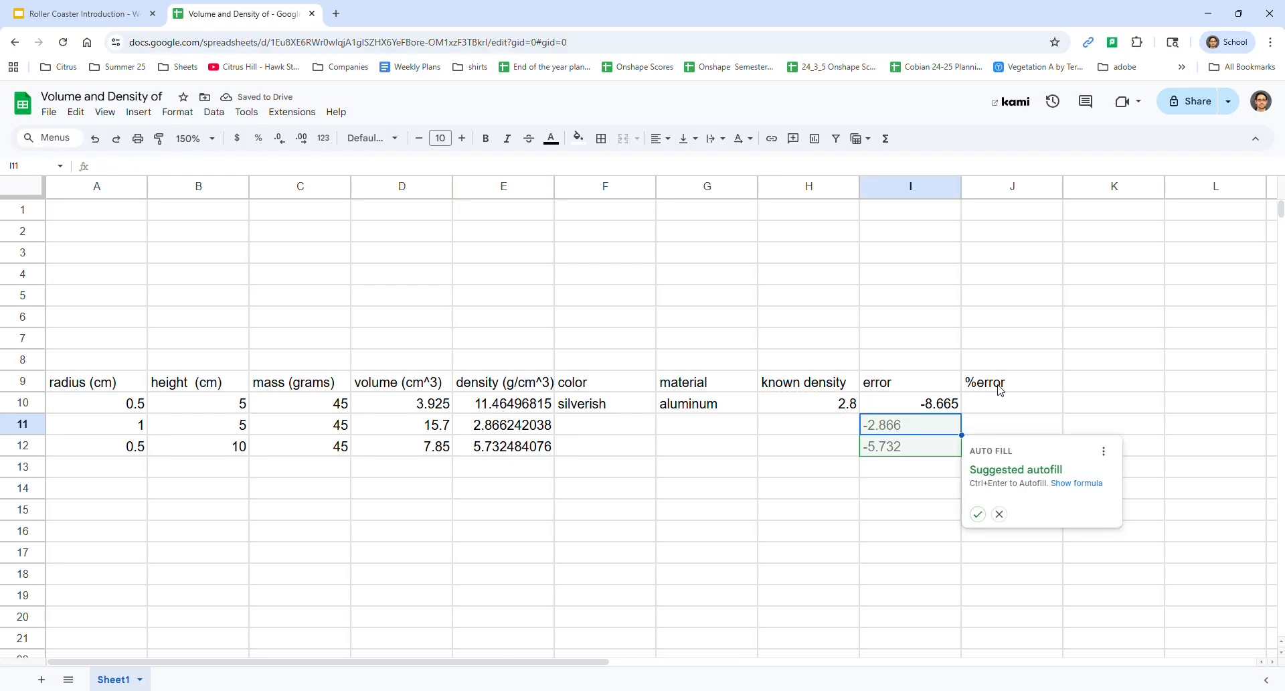
# Accept the suggested autofill to extend the error formula to I11 and I12
pyautogui.hotkey('ctrl', 'Return')
pyautogui.press('Down')
pyautogui.press('Down')
pyautogui.press('Up')
pyautogui.press('Up')
pyautogui.press('Down')
pyautogui.press('Up')
pyautogui.press('Up')
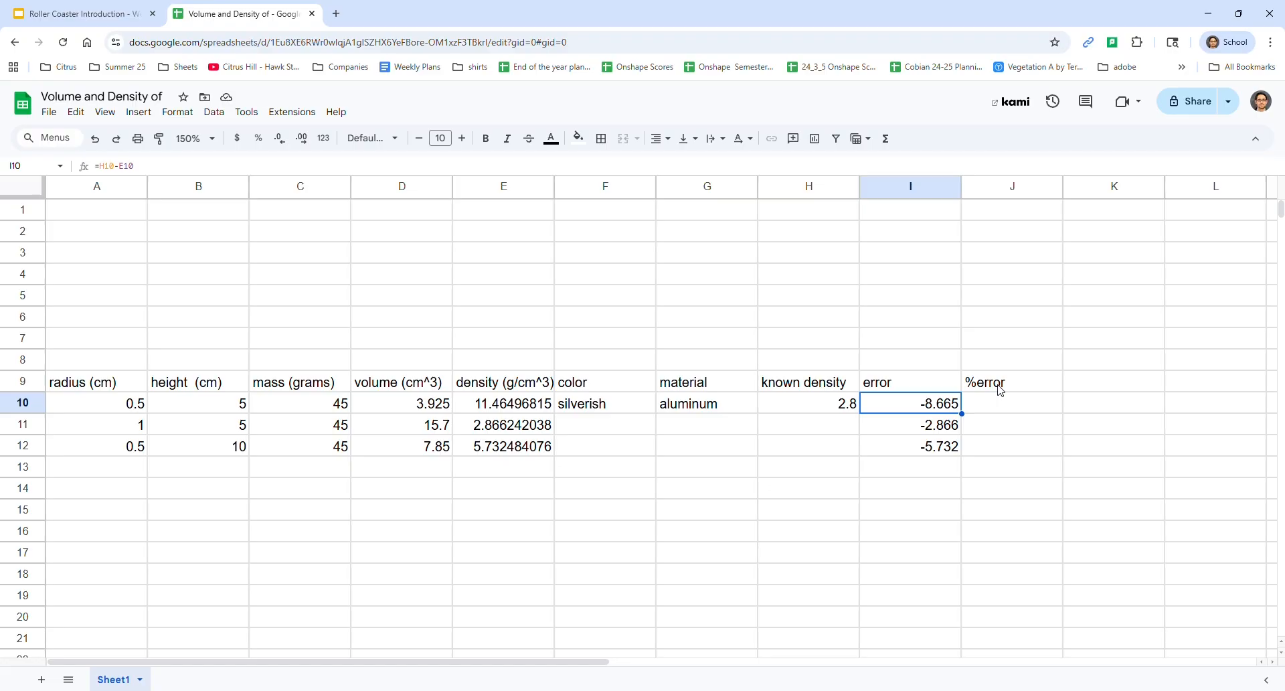
# Calculate the %error in J10 by dividing error by known density with the formula =I10/H10, formatted as a percentage
pyautogui.press('Right')
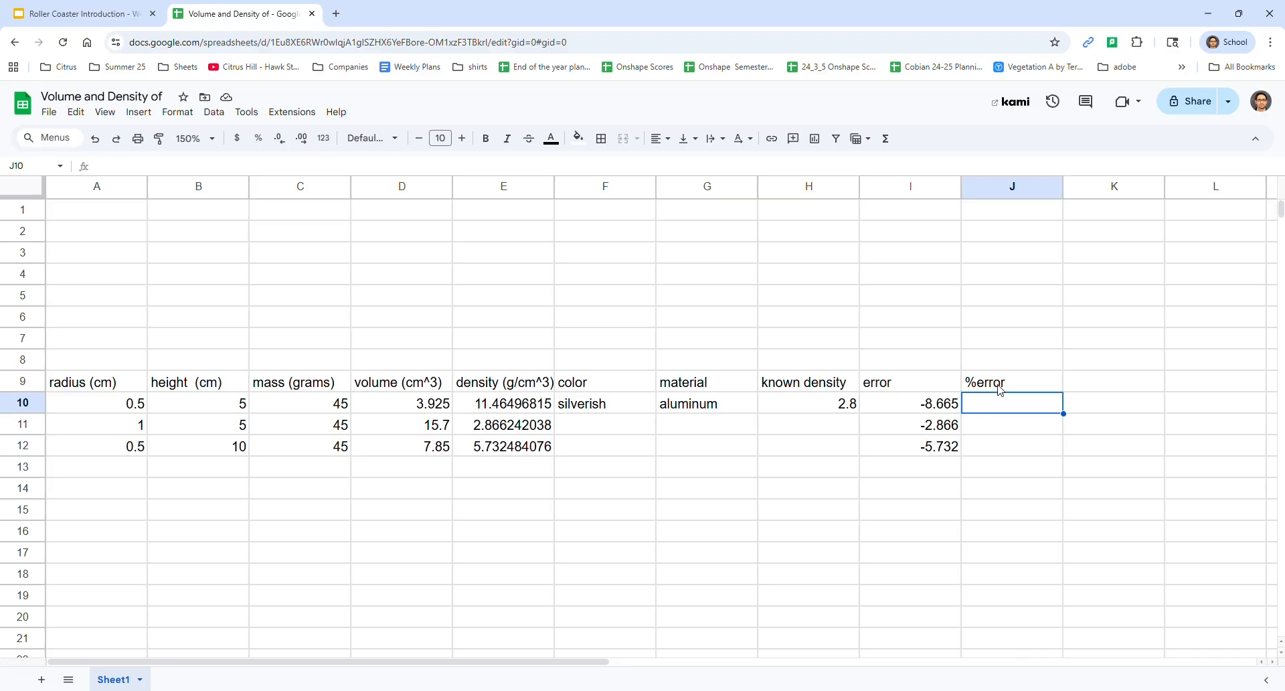
pyautogui.write('=')
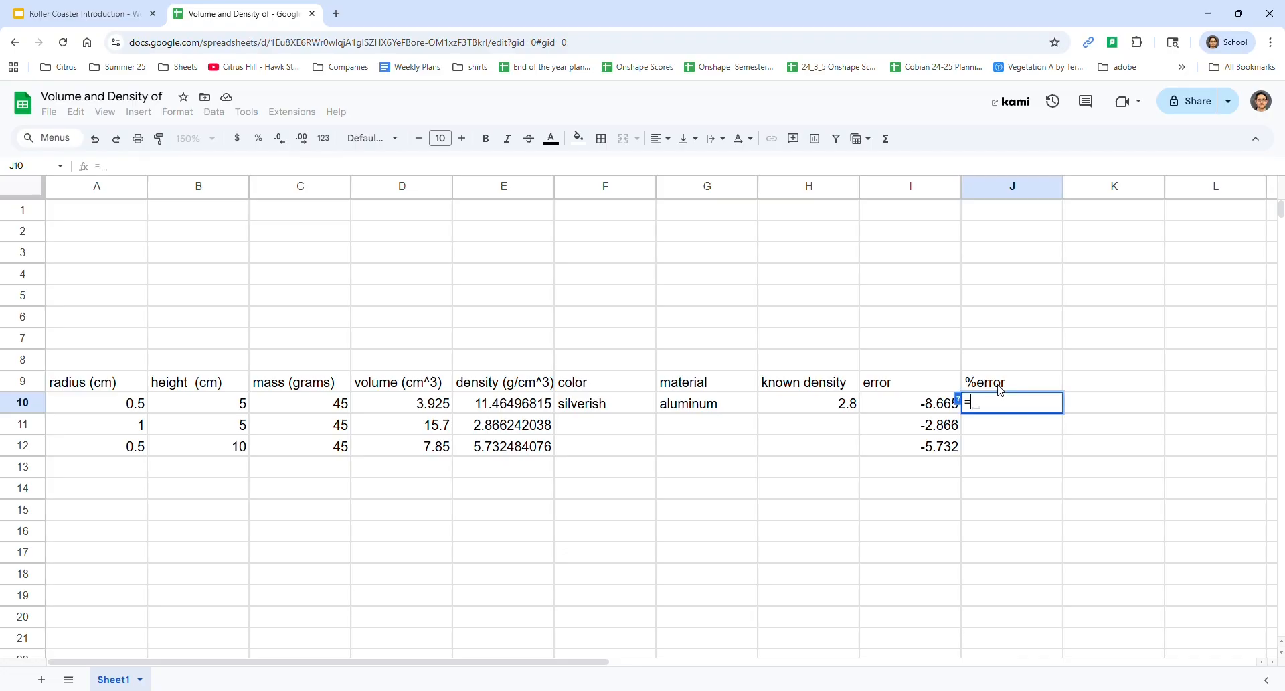
pyautogui.press('Left')
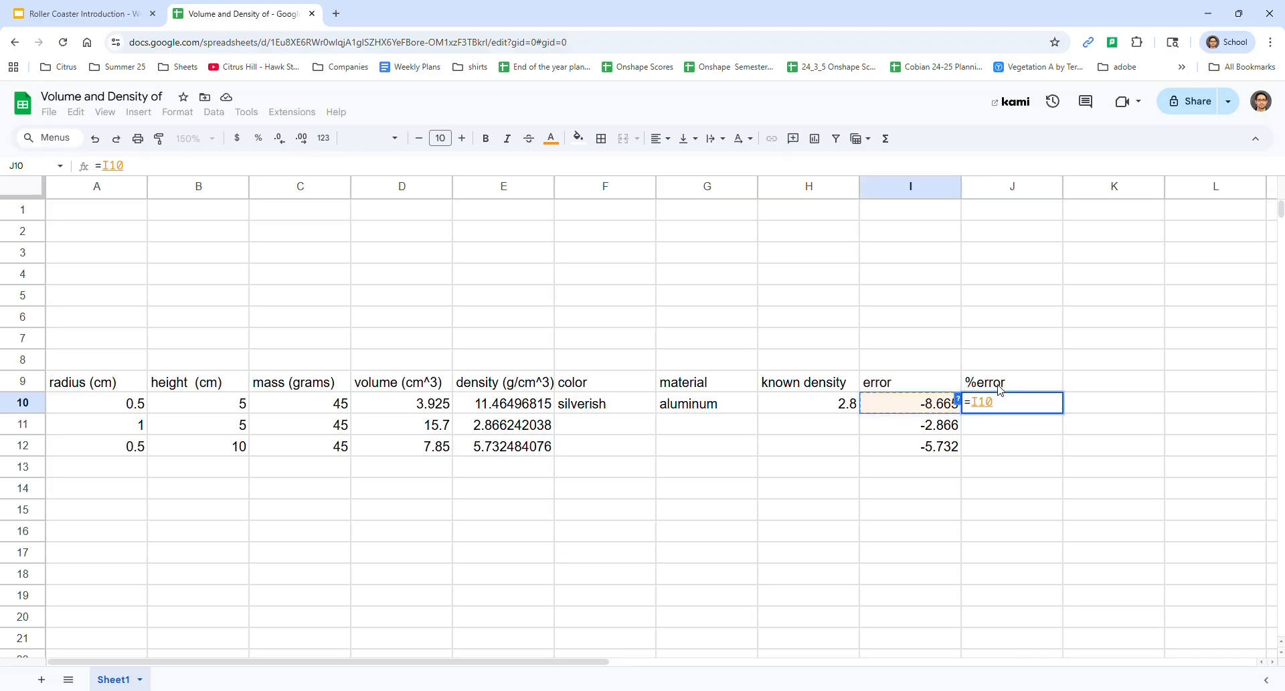
pyautogui.write('/')
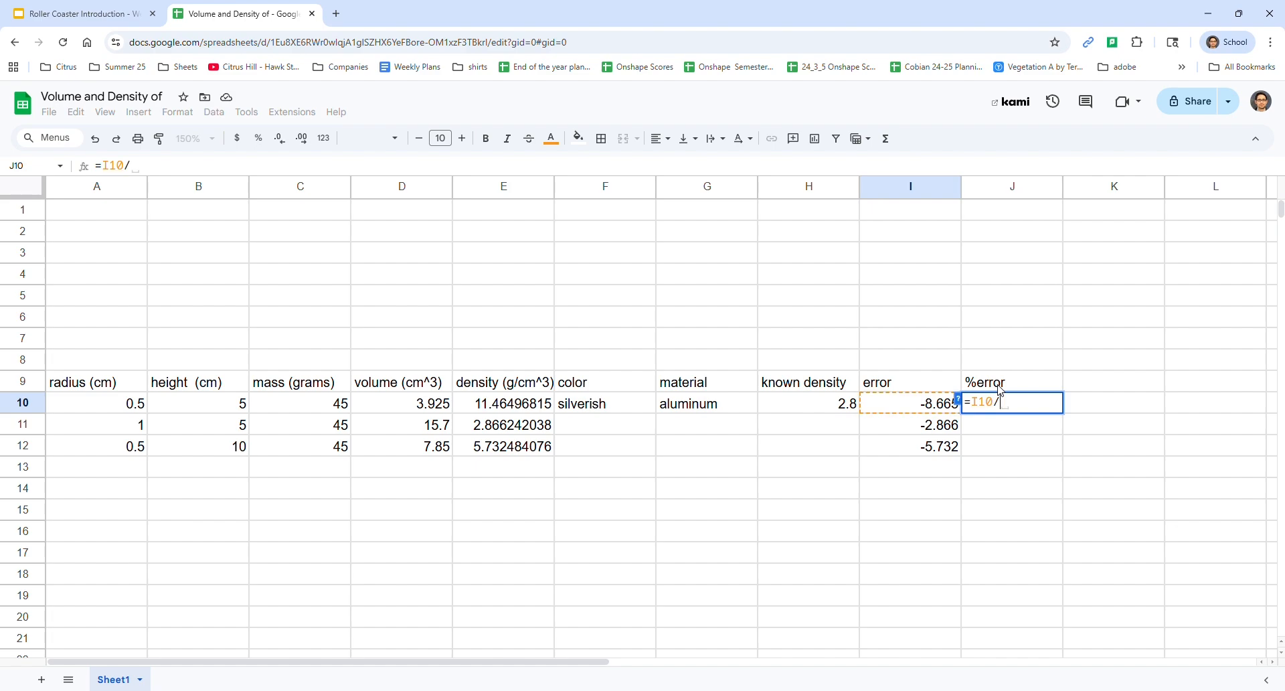
pyautogui.press('Left')
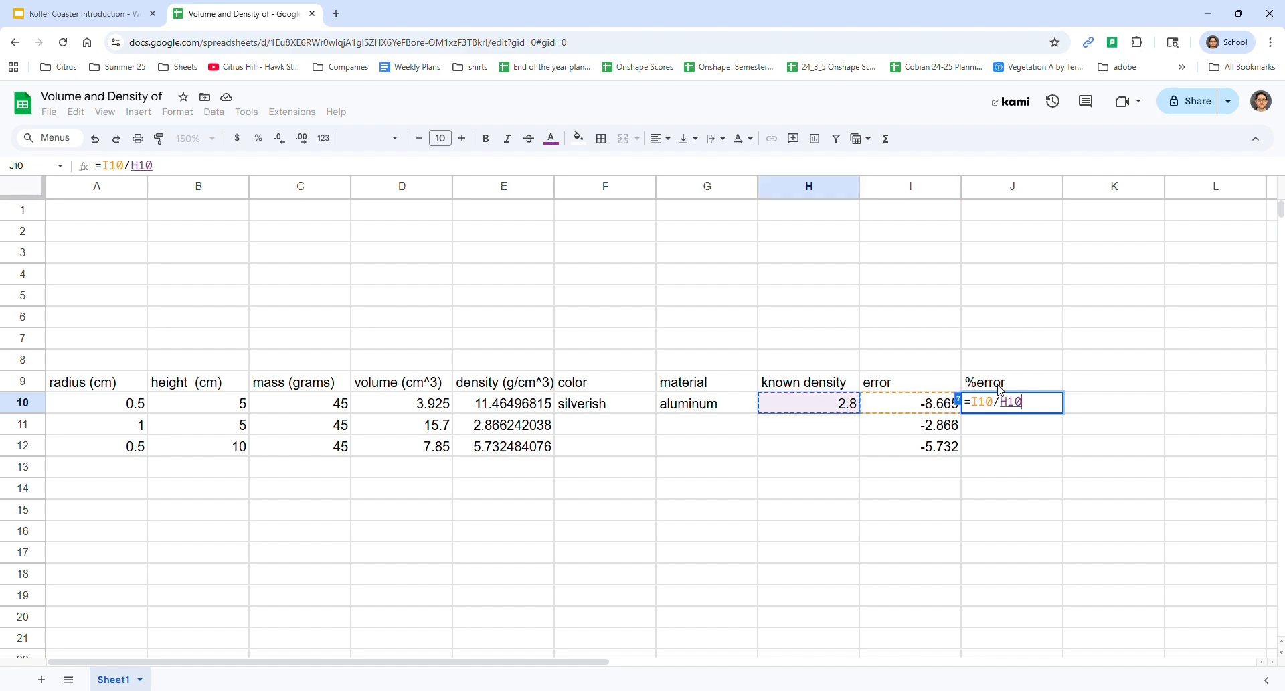
pyautogui.write('*100')
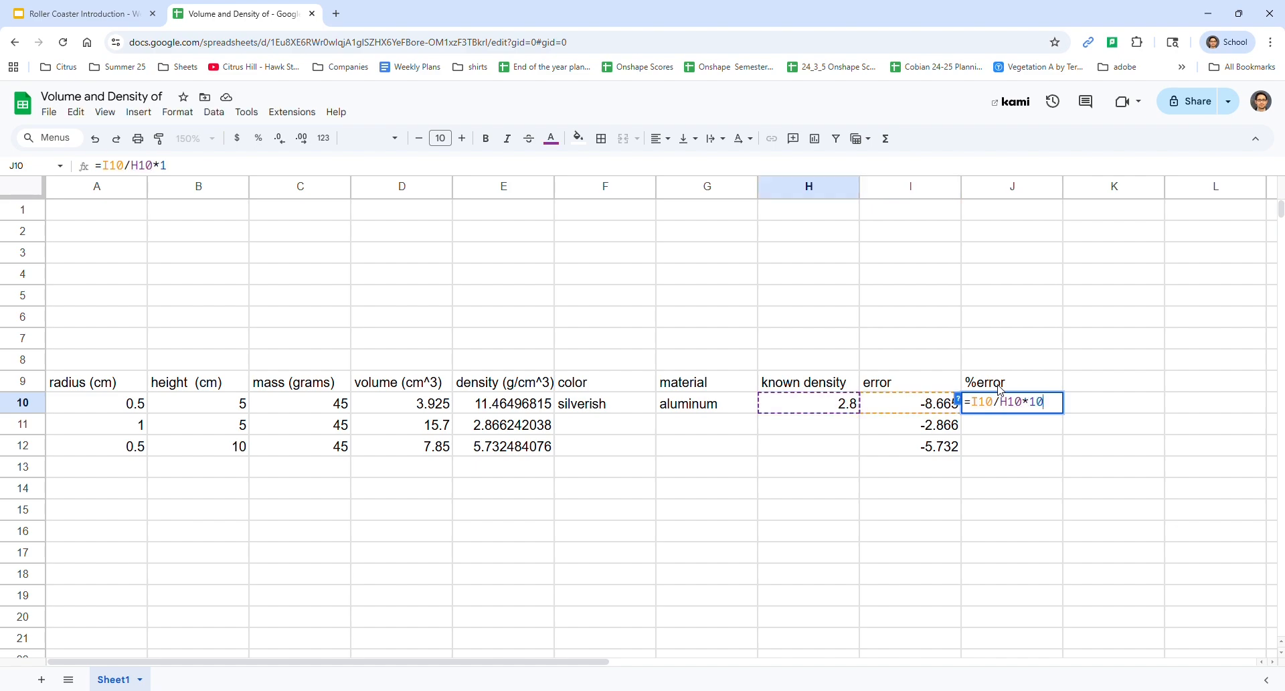
pyautogui.press('BackSpace')
pyautogui.press('BackSpace')
pyautogui.press('BackSpace')
pyautogui.press('BackSpace')
pyautogui.press('Return')
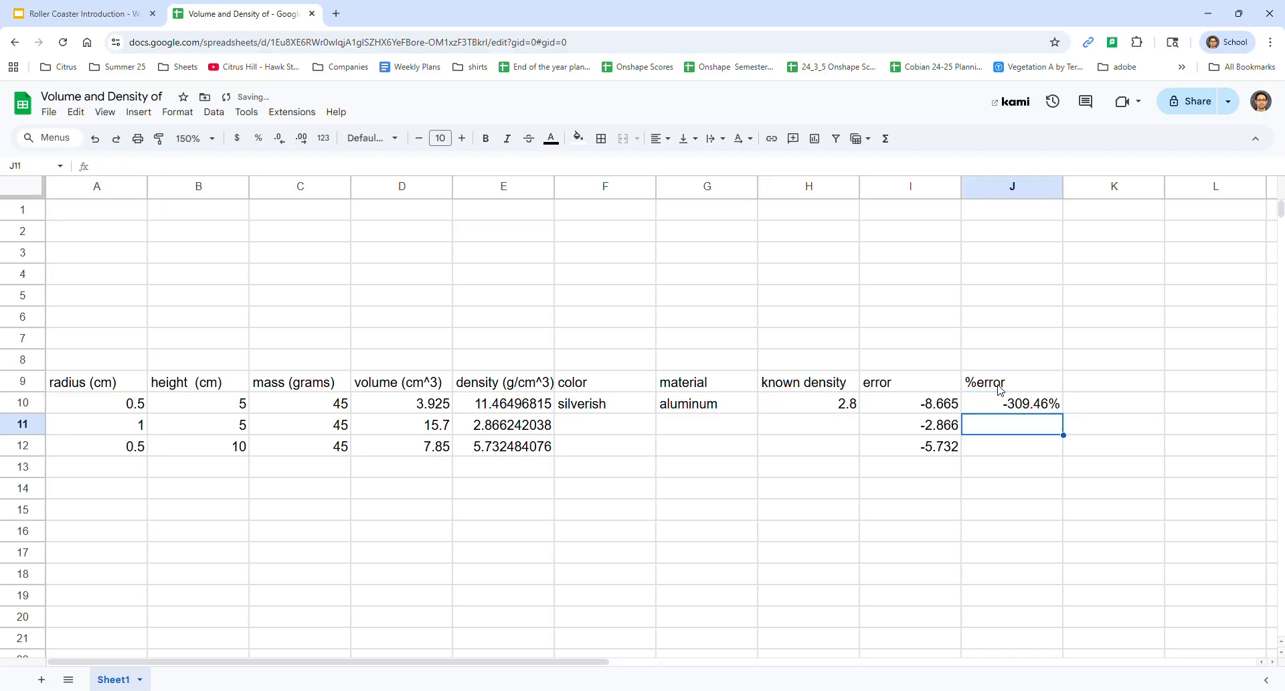
pyautogui.press('Up')
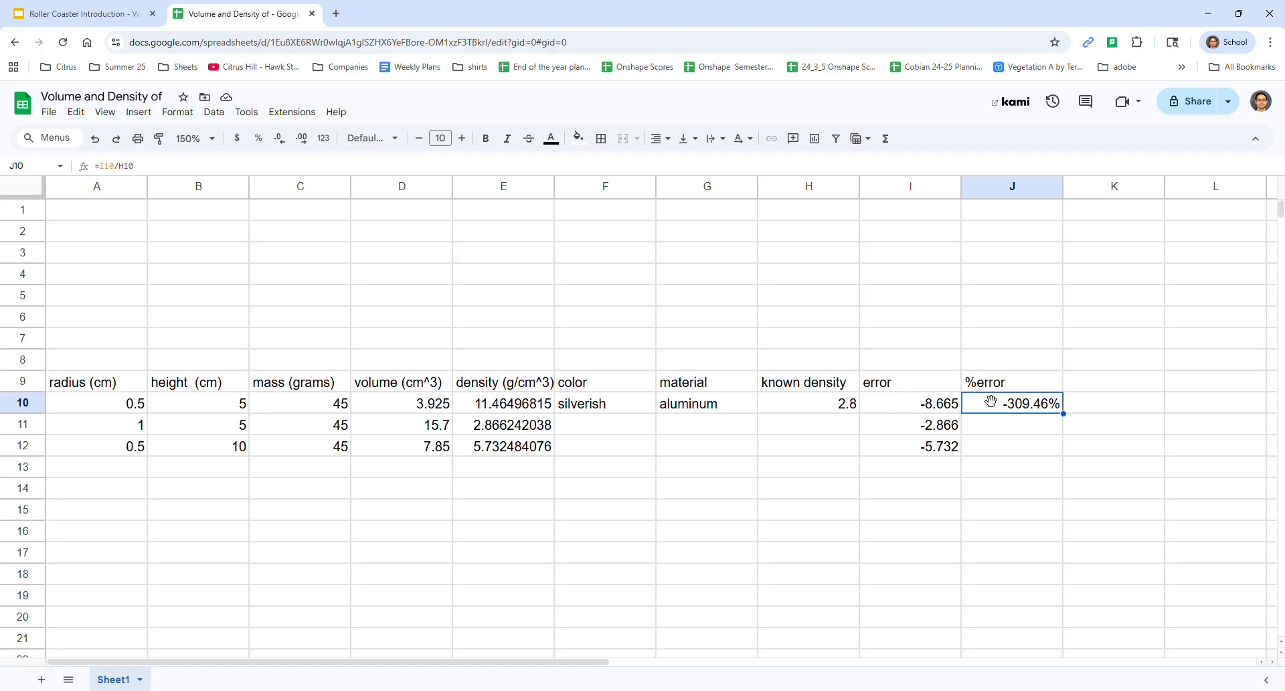
pyautogui.click(260, 142)
# Review the error formula in I10 and the %error formula in J10
pyautogui.moveTo(419, 407); pyautogui.dragTo(519, 405)
pyautogui.click(925, 410)
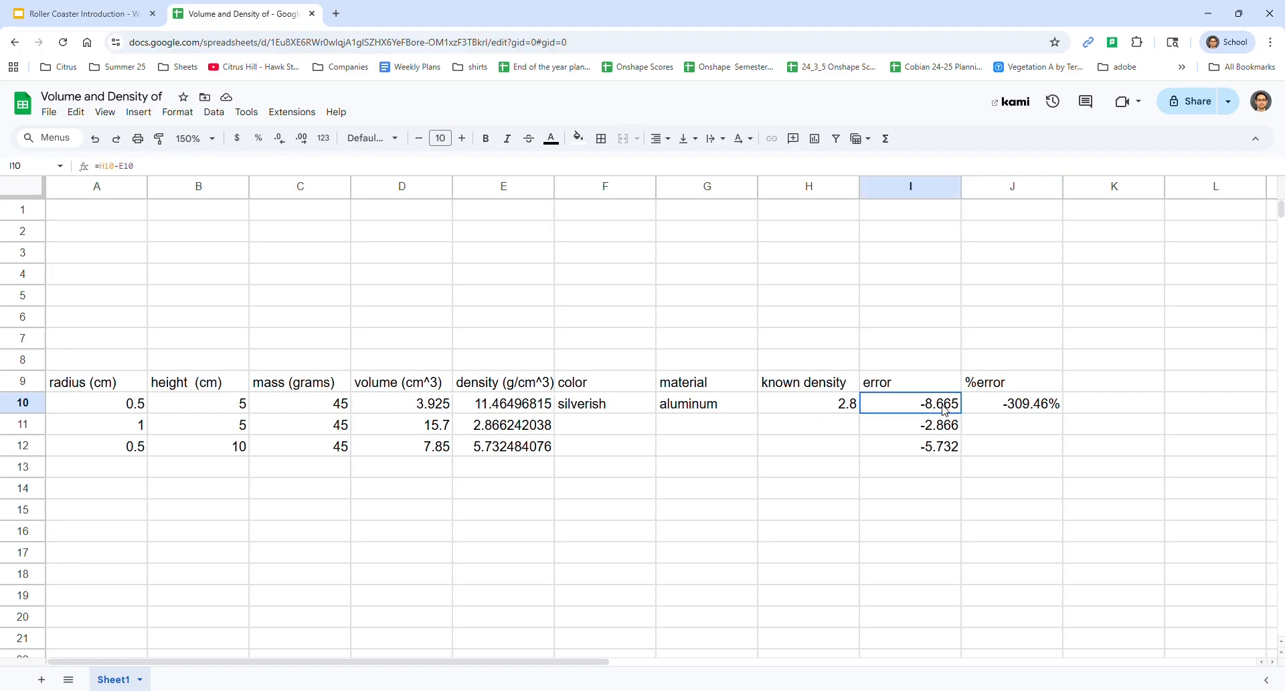
pyautogui.click(1000, 409)
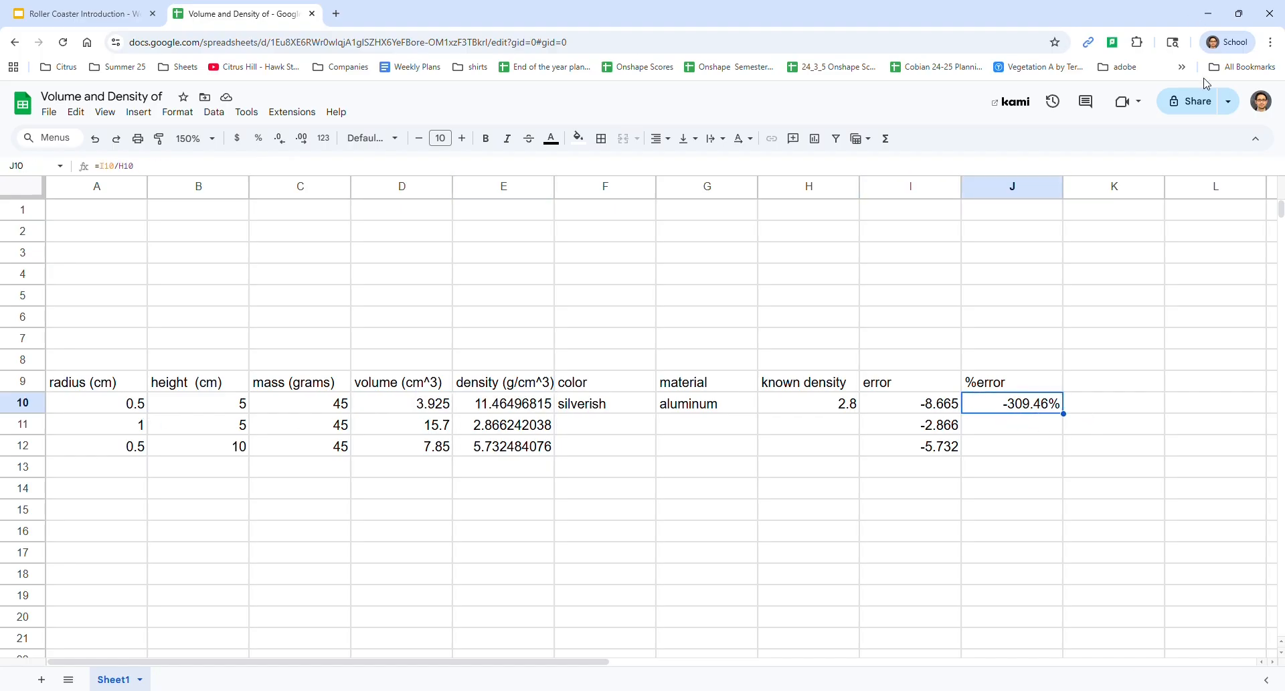